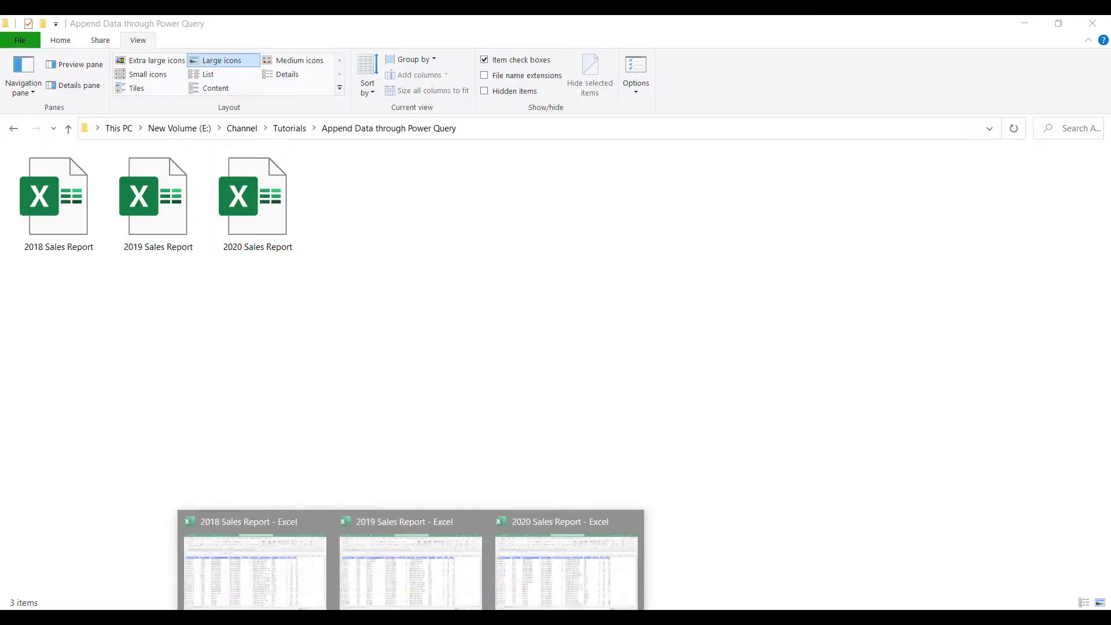
# Step: Examine the sales data and invoice dates in the 2018, 2019 and 2020 Sales Report workbooks
pyautogui.click(217, 586)
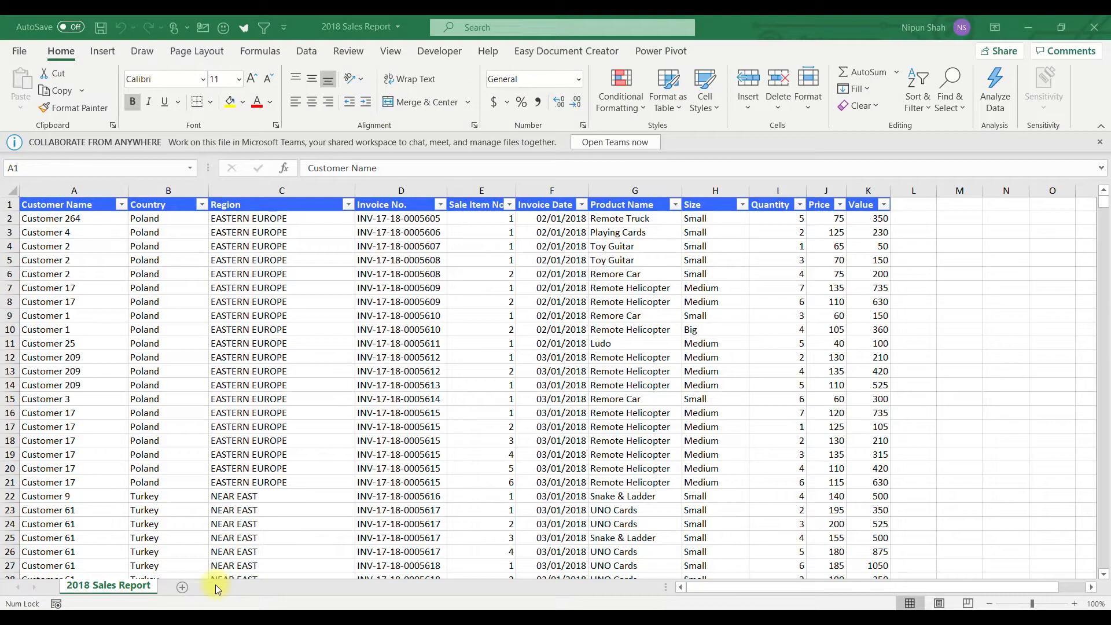
pyautogui.click(585, 202)
pyautogui.scroll(-2, 544, 409)
pyautogui.scroll(2, 544, 409)
pyautogui.click(422, 579)
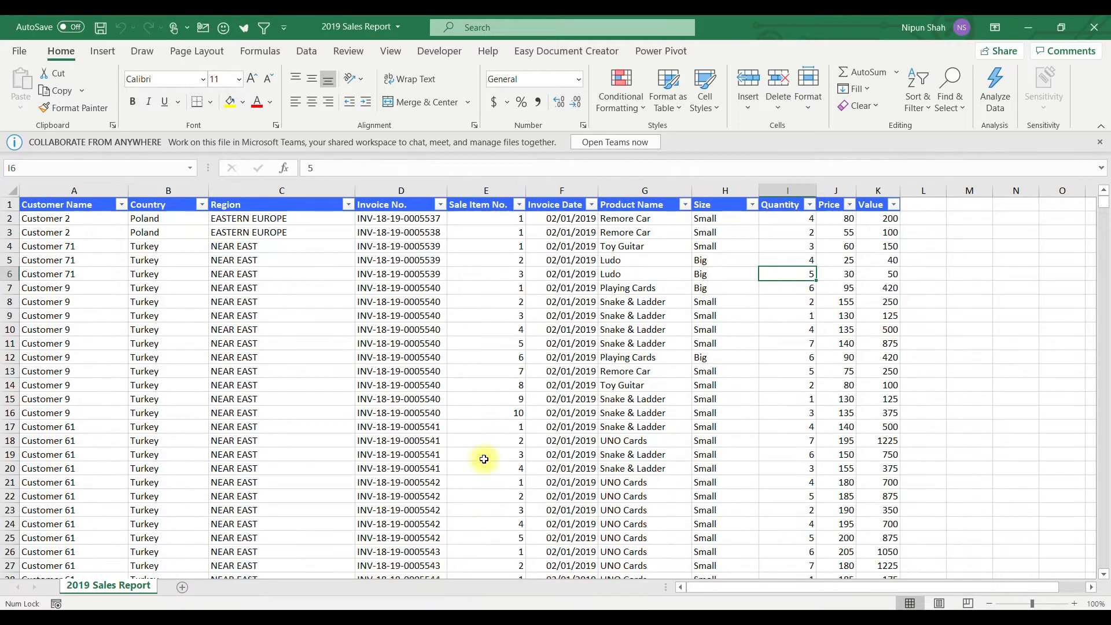
pyautogui.click(591, 205)
pyautogui.scroll(-2, 551, 414)
pyautogui.scroll(2, 553, 413)
pyautogui.click(411, 619)
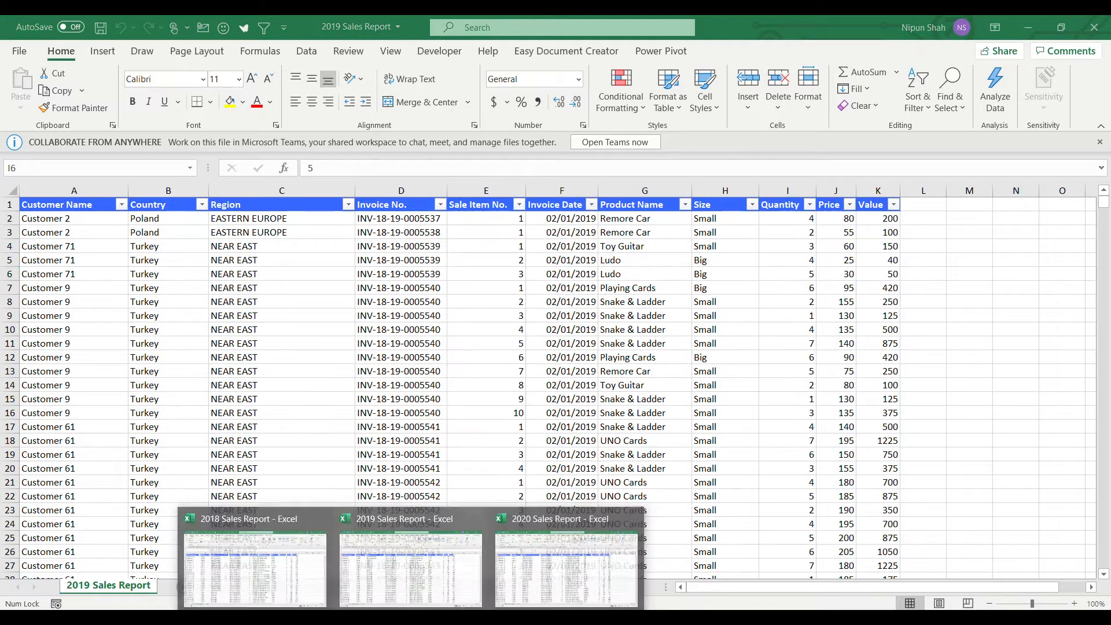
pyautogui.click(541, 578)
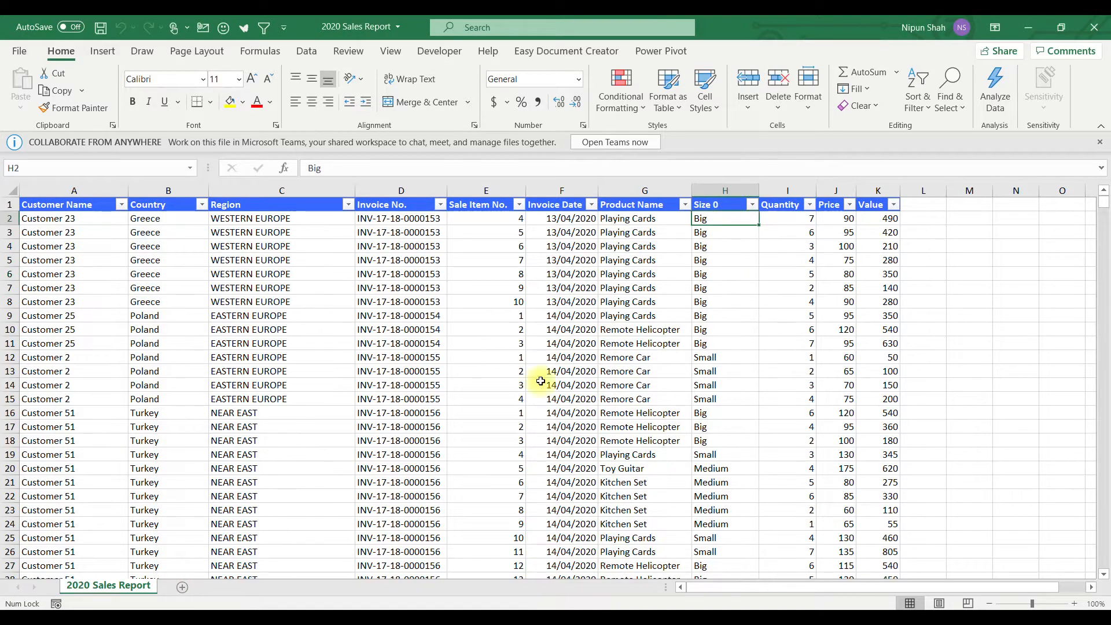
pyautogui.click(593, 206)
pyautogui.moveTo(586, 402); pyautogui.dragTo(582, 479)
pyautogui.click(736, 336)
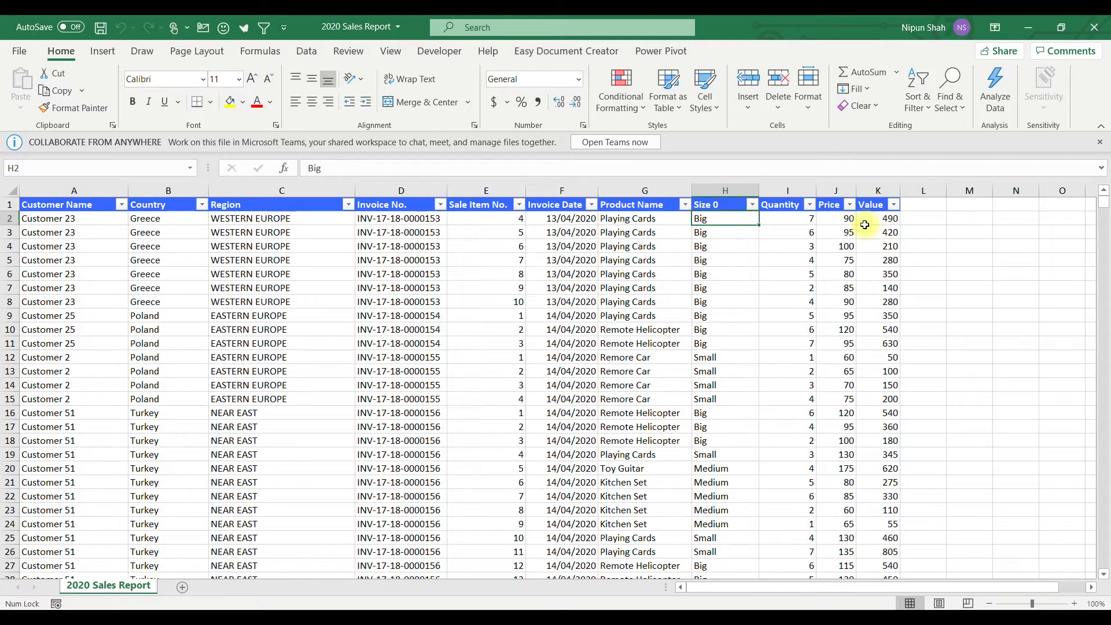
# Step: Close the three open yearly sales report workbooks and return to their folder
pyautogui.click(1096, 27)
pyautogui.click(1096, 28)
pyautogui.click(1095, 27)
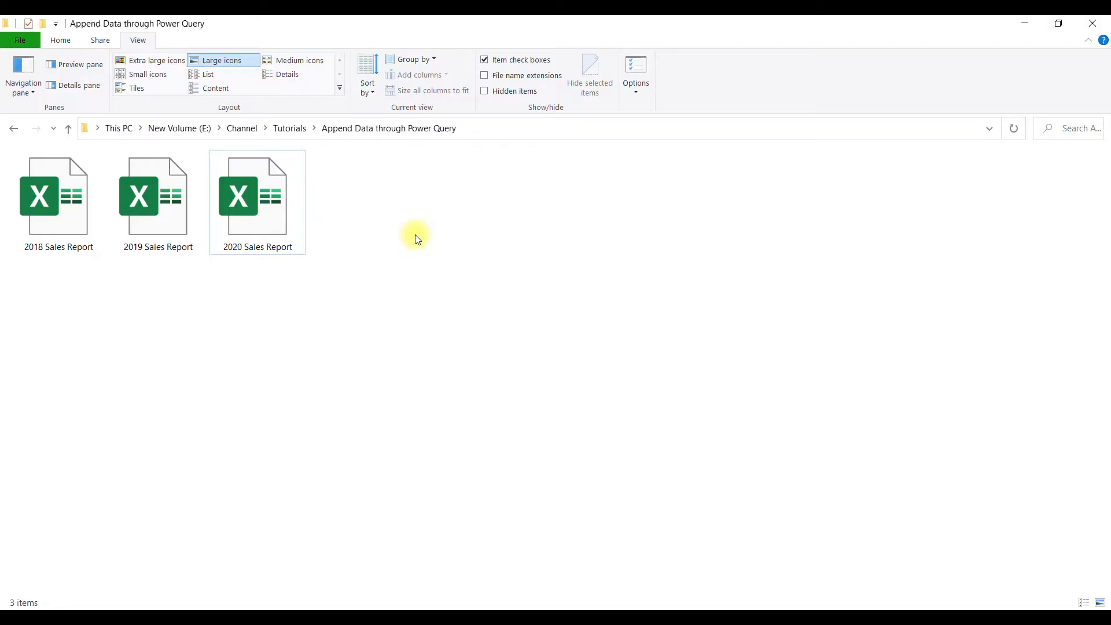
# Step: Create a new Excel workbook named Combined Sales Report in the Append Data through Power Query folder
pyautogui.rightClick(418, 239)
pyautogui.moveTo(400, 396)
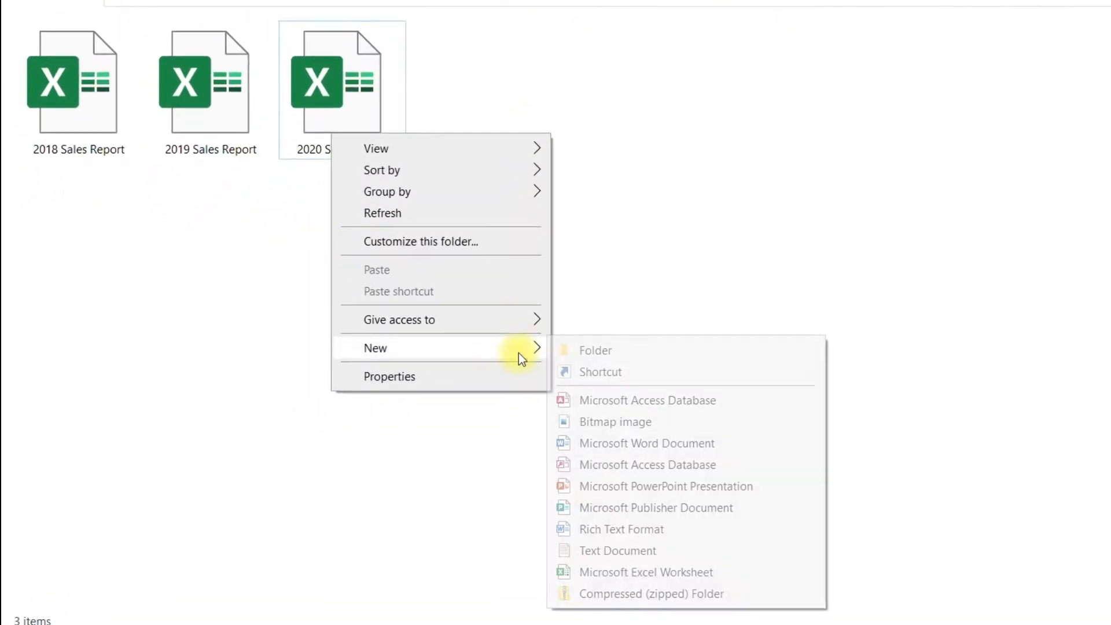
pyautogui.click(657, 573)
pyautogui.write('Combined Sales Report')
pyautogui.press('Return')
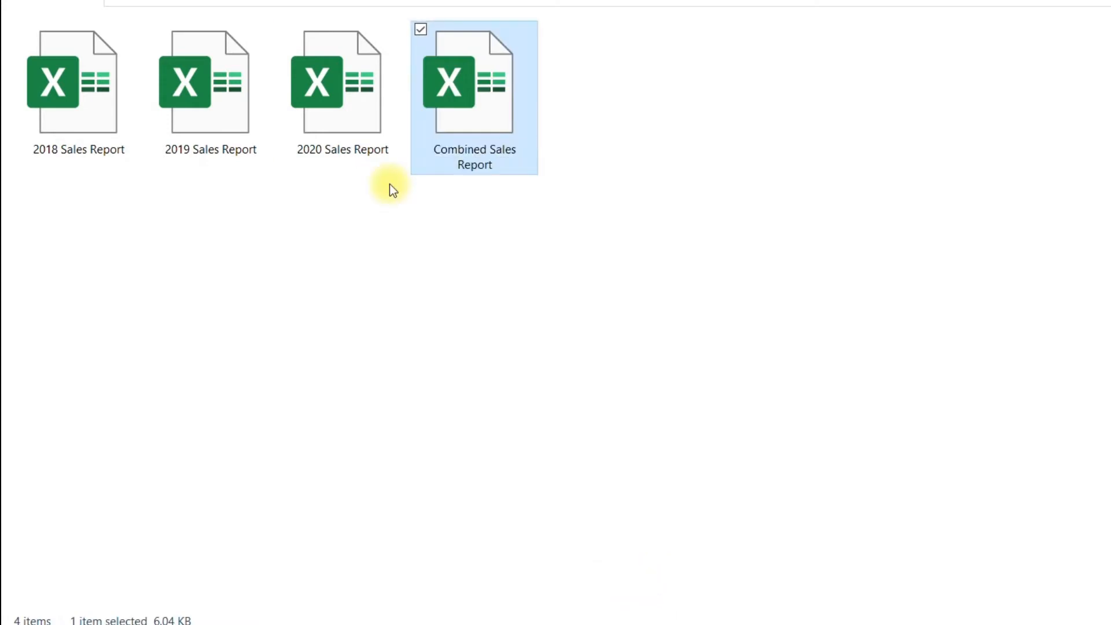
# Step: Open the Combined Sales Report workbook in Excel
pyautogui.moveTo(403, 175); pyautogui.dragTo(10, 80)
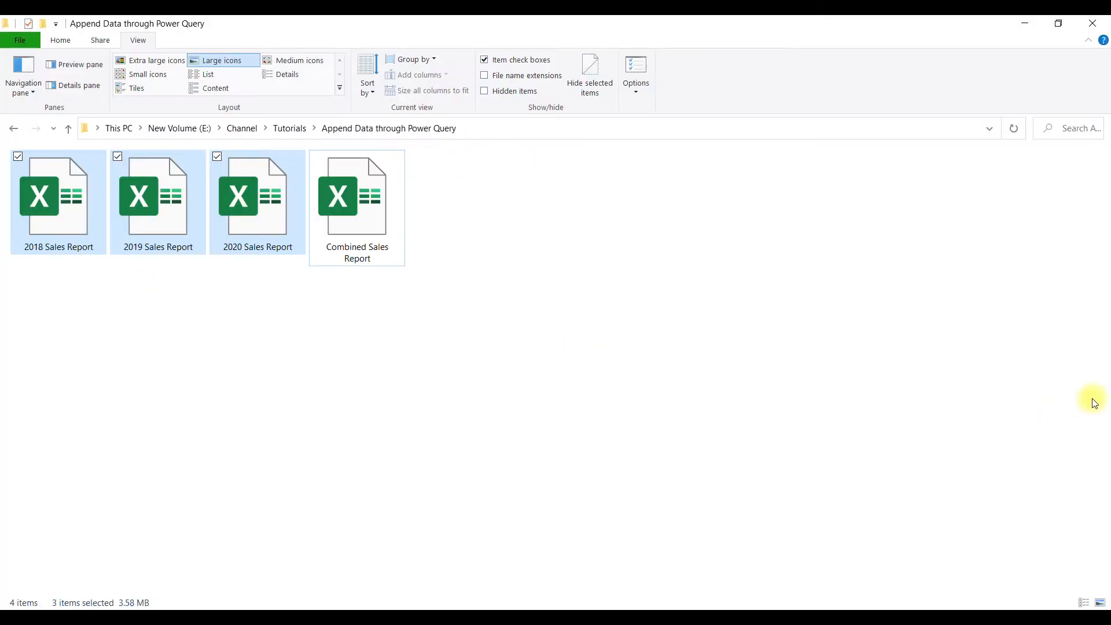
pyautogui.click(366, 228)
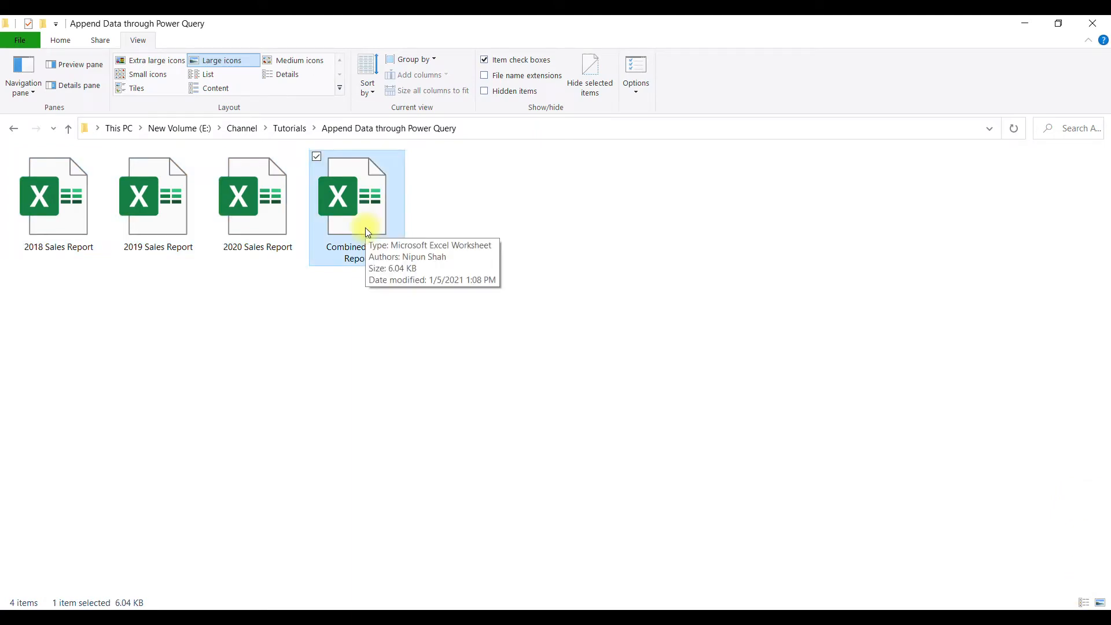
pyautogui.doubleClick(365, 227)
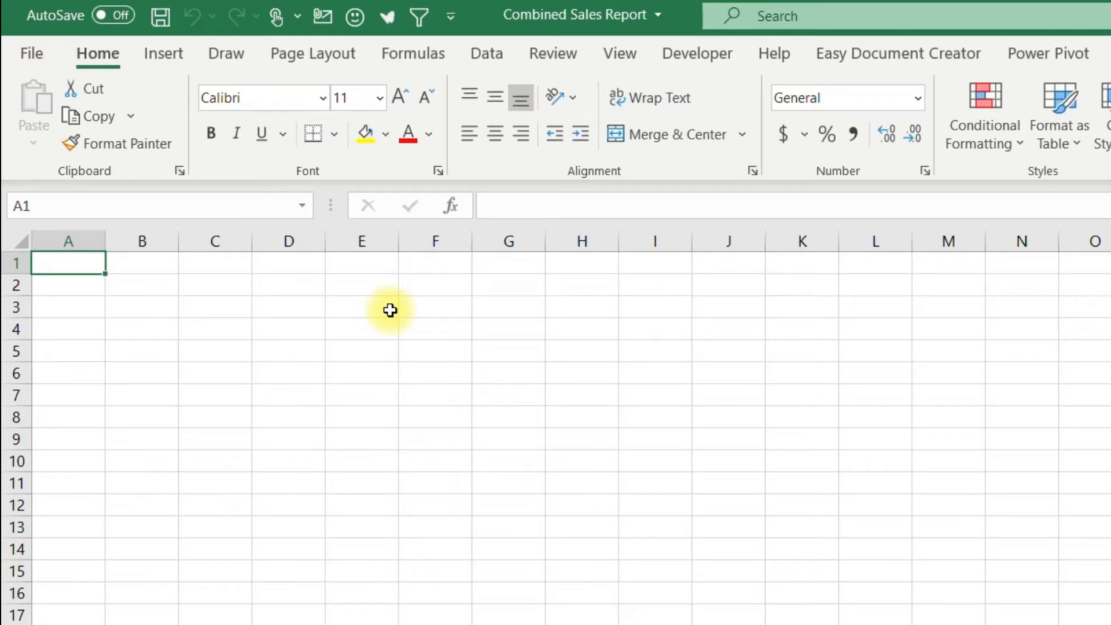
# Step: Get data from a workbook file, using 2018 Sales Report as the source to import
pyautogui.click(489, 52)
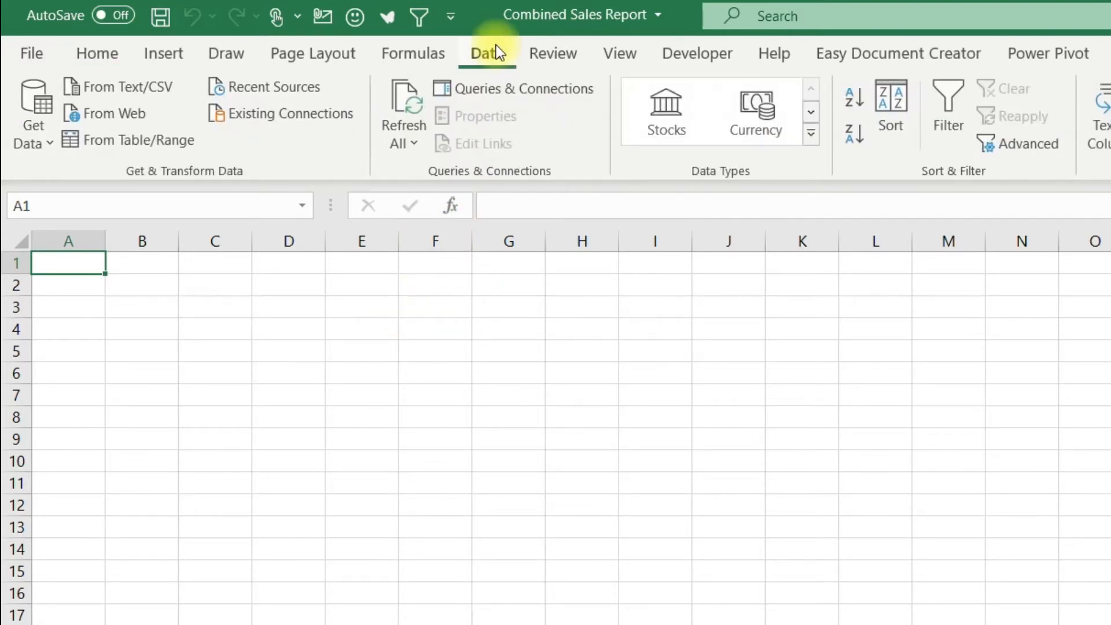
pyautogui.click(40, 136)
pyautogui.moveTo(177, 180)
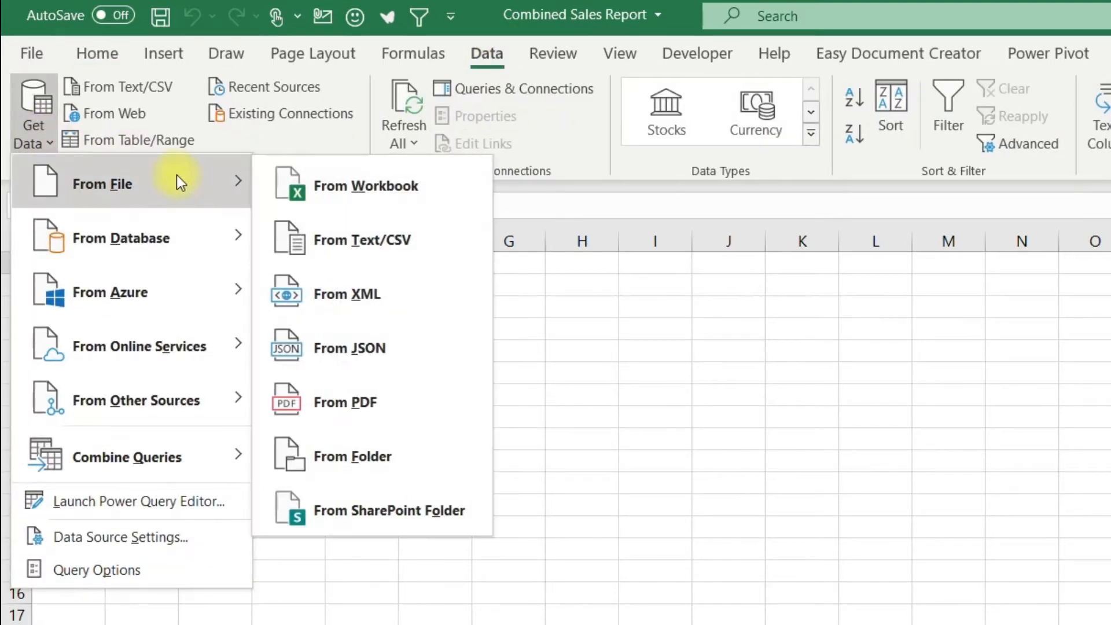
pyautogui.click(363, 186)
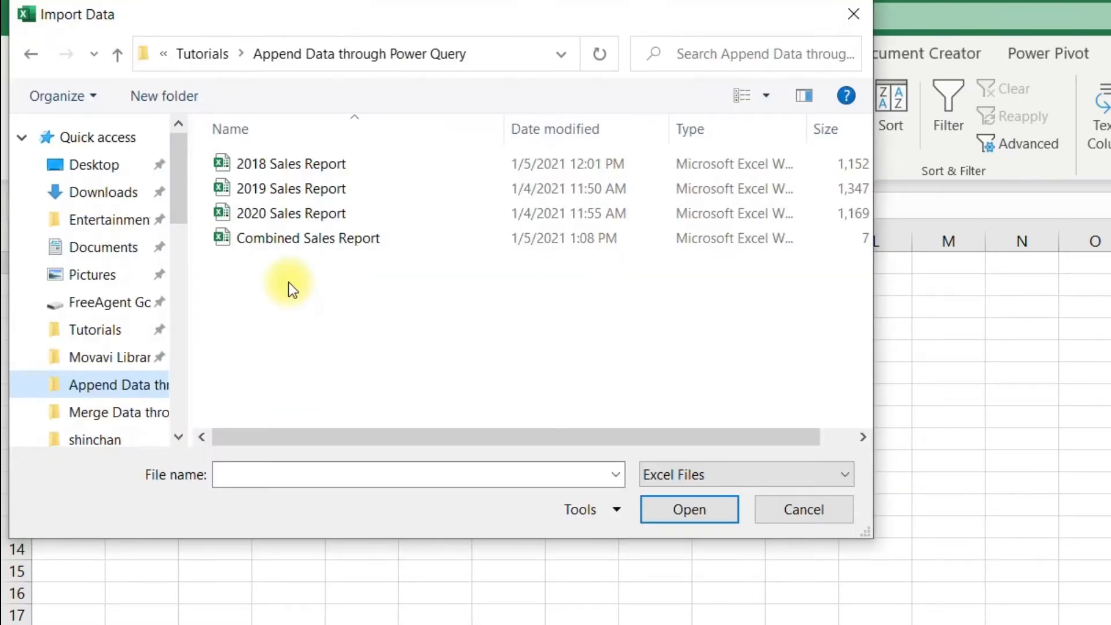
pyautogui.click(292, 169)
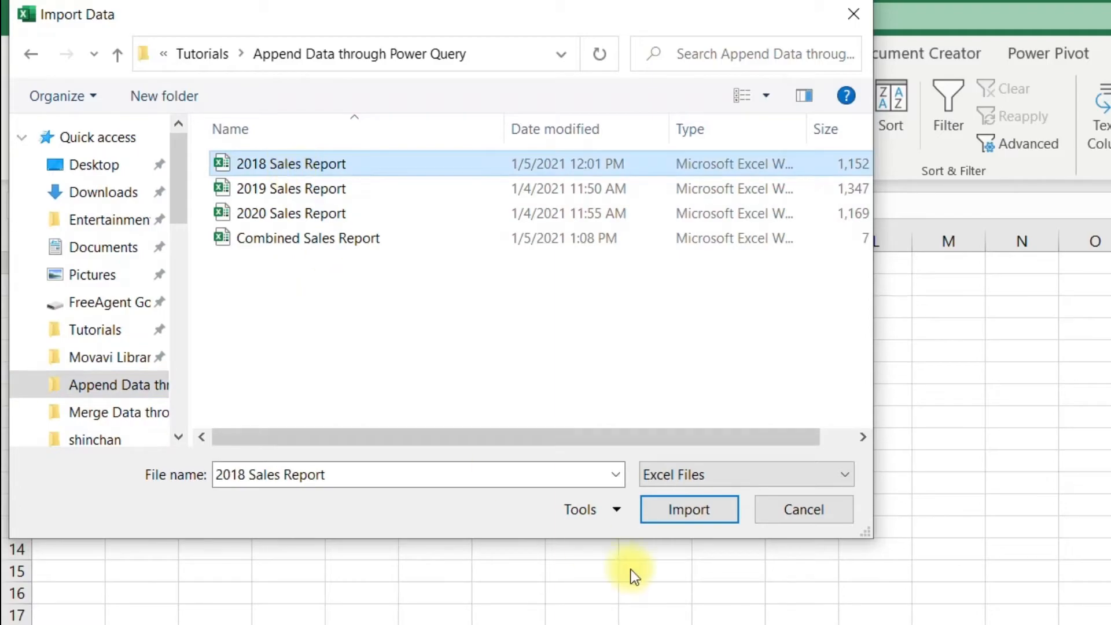
pyautogui.click(711, 512)
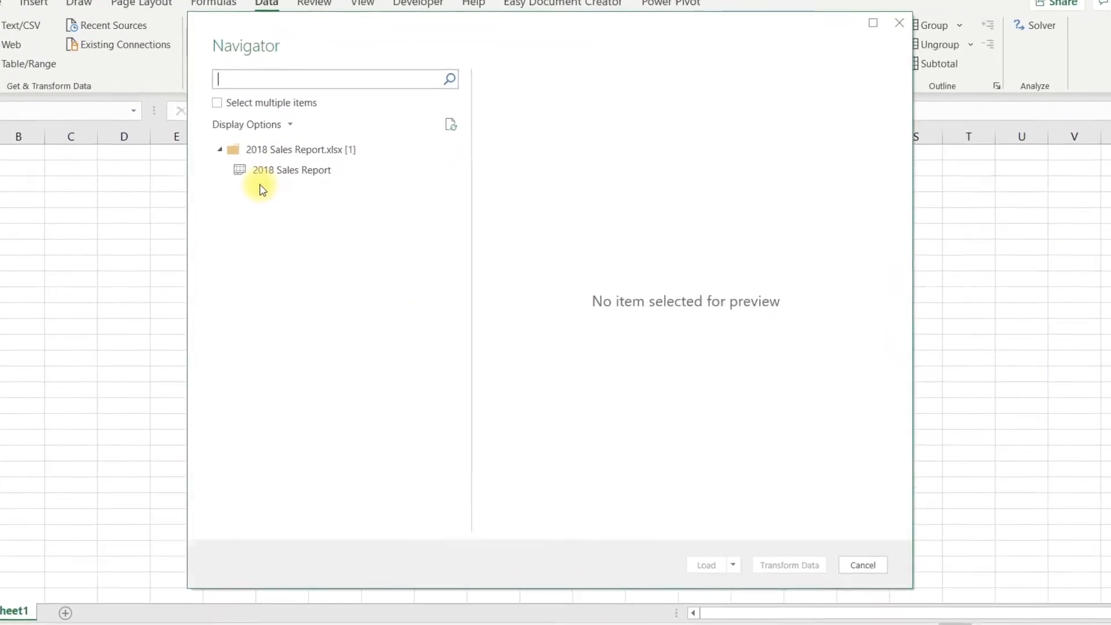
# Step: Preview the 2018 Sales Report sheet and load it with the Only Create Connection option
pyautogui.click(307, 168)
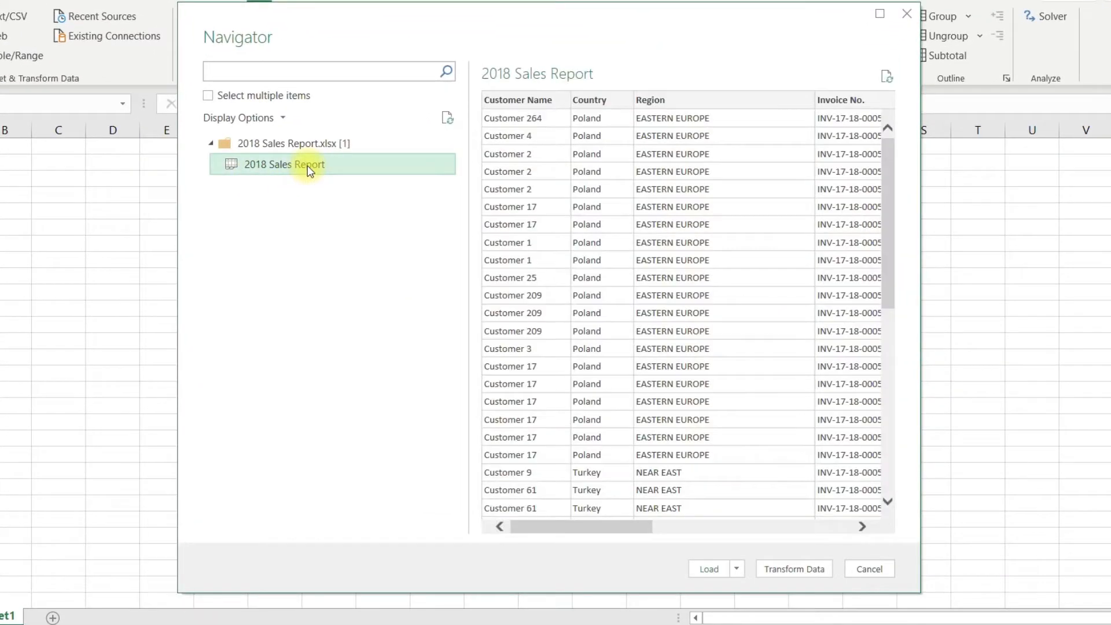
pyautogui.moveTo(603, 533); pyautogui.dragTo(797, 520)
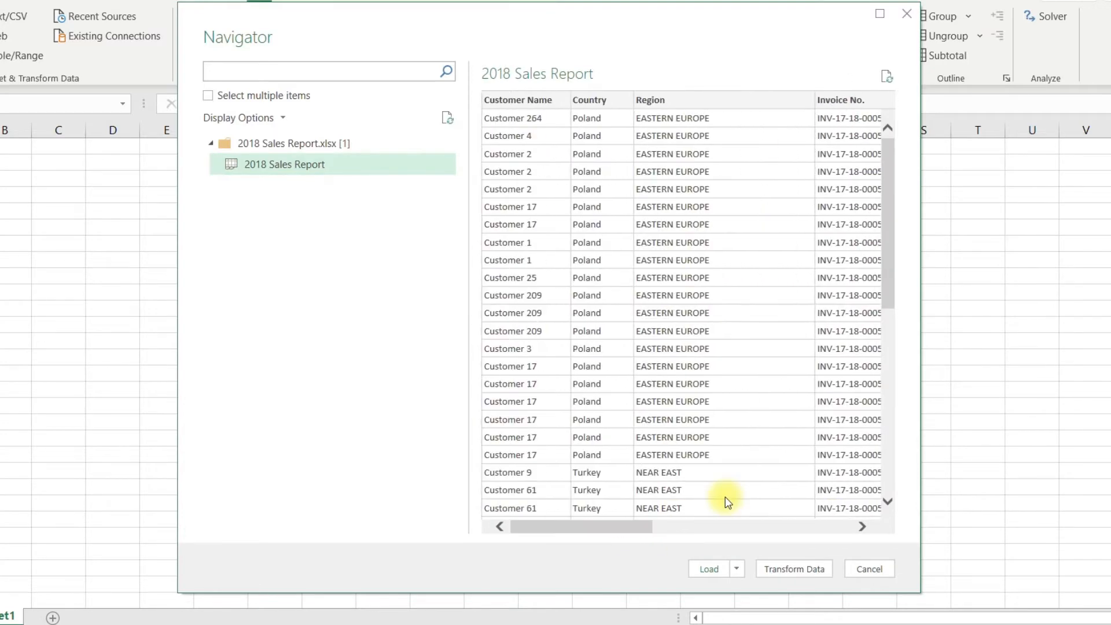
pyautogui.click(738, 570)
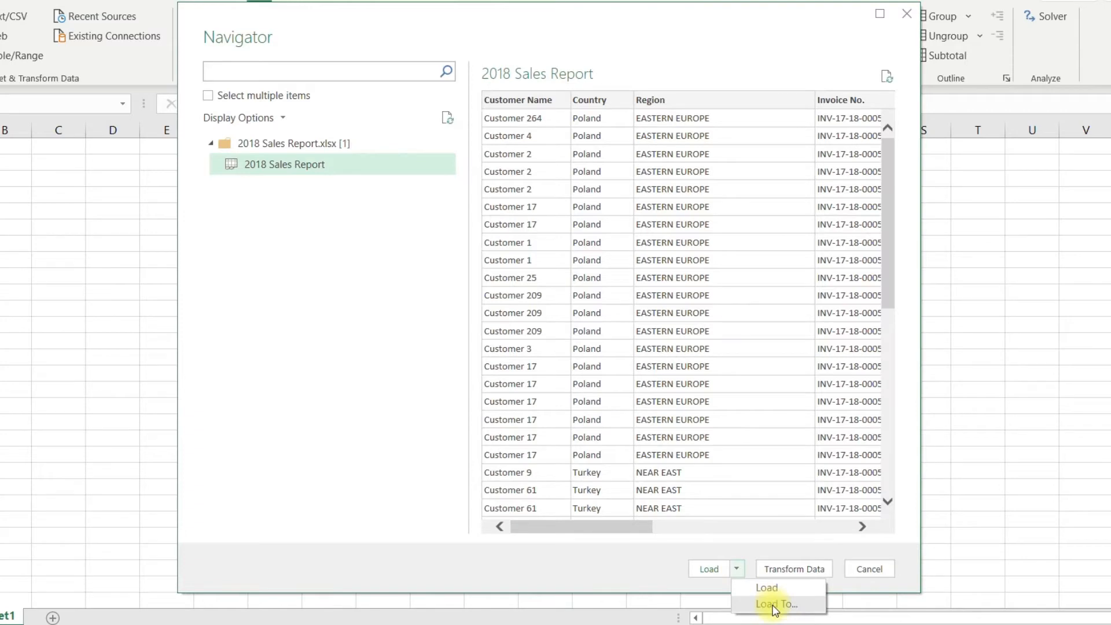
pyautogui.click(776, 605)
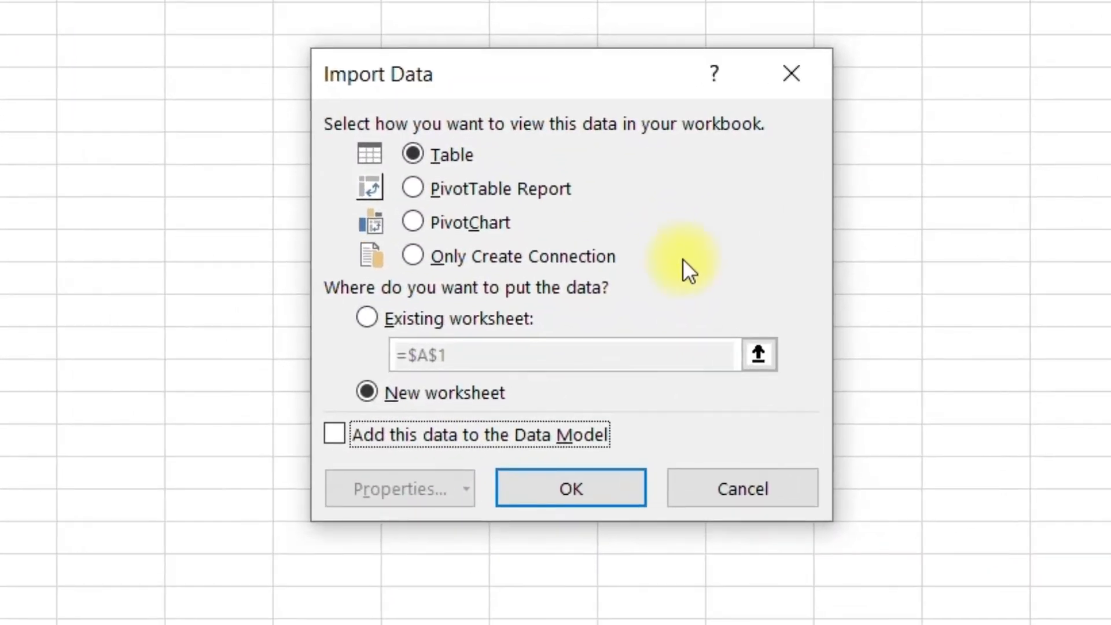
pyautogui.click(415, 256)
pyautogui.click(584, 496)
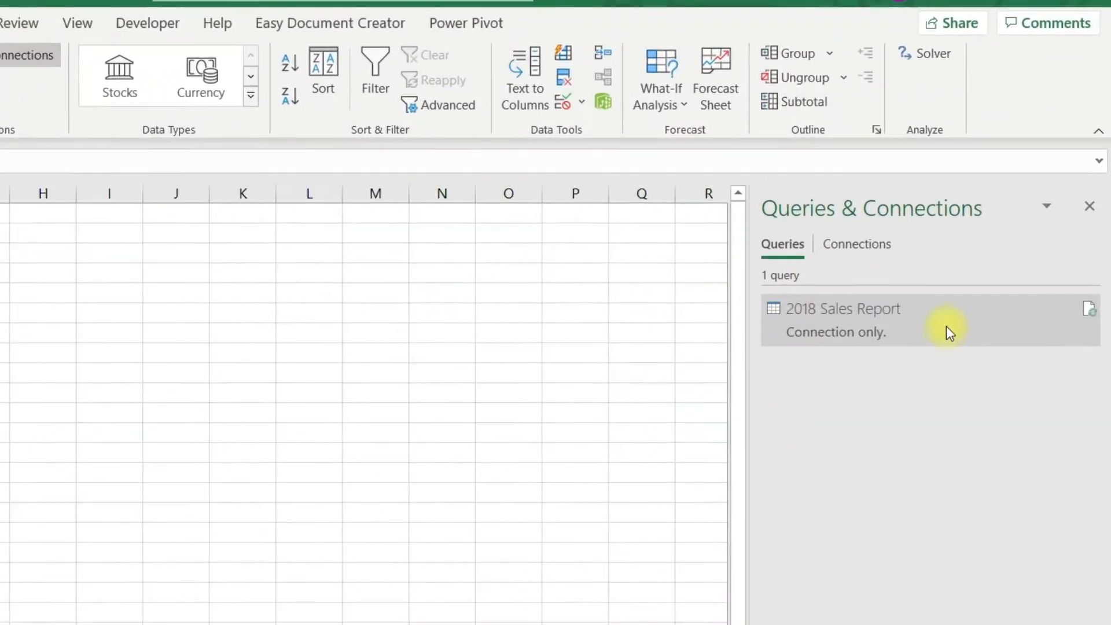
pyautogui.moveTo(946, 325)
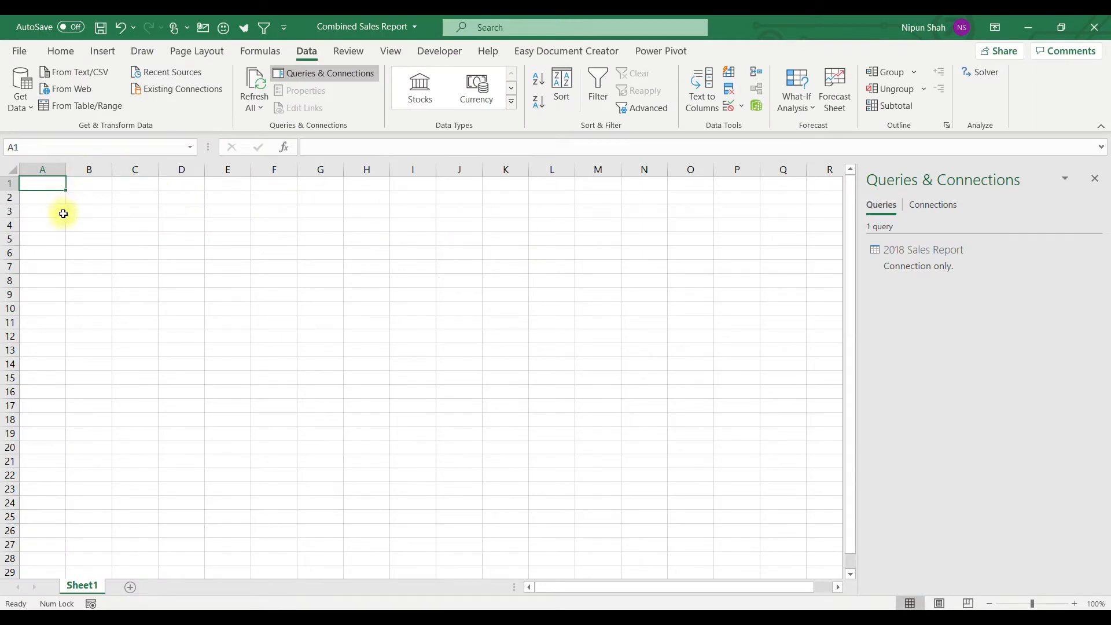
# Step: Get data from a workbook file, using 2019 Sales Report as the source to import
pyautogui.click(23, 93)
pyautogui.moveTo(136, 131)
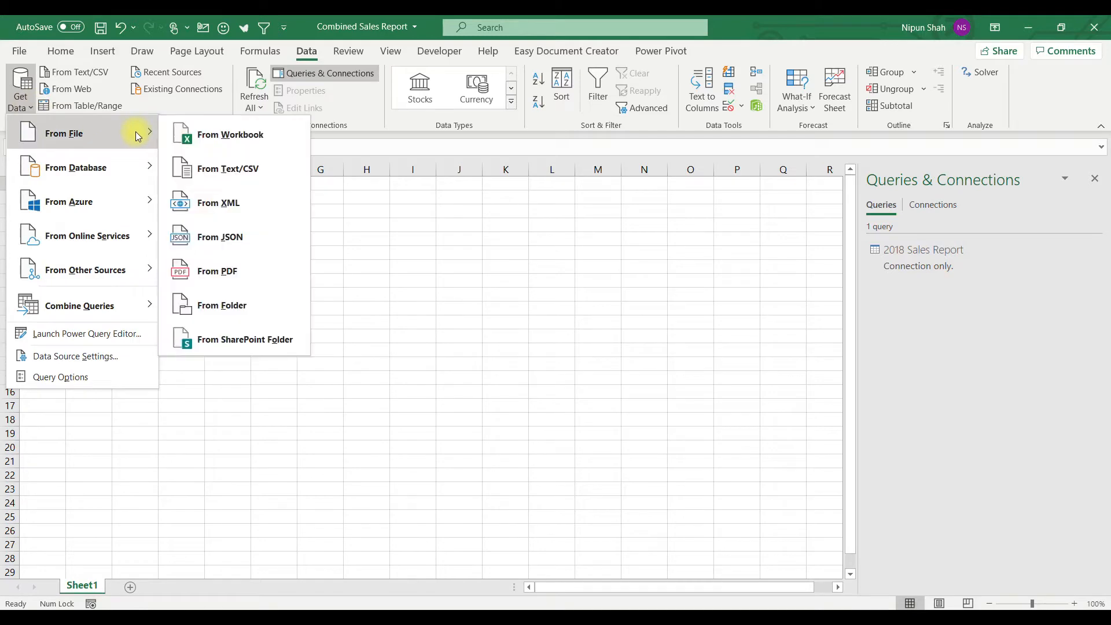
pyautogui.click(230, 136)
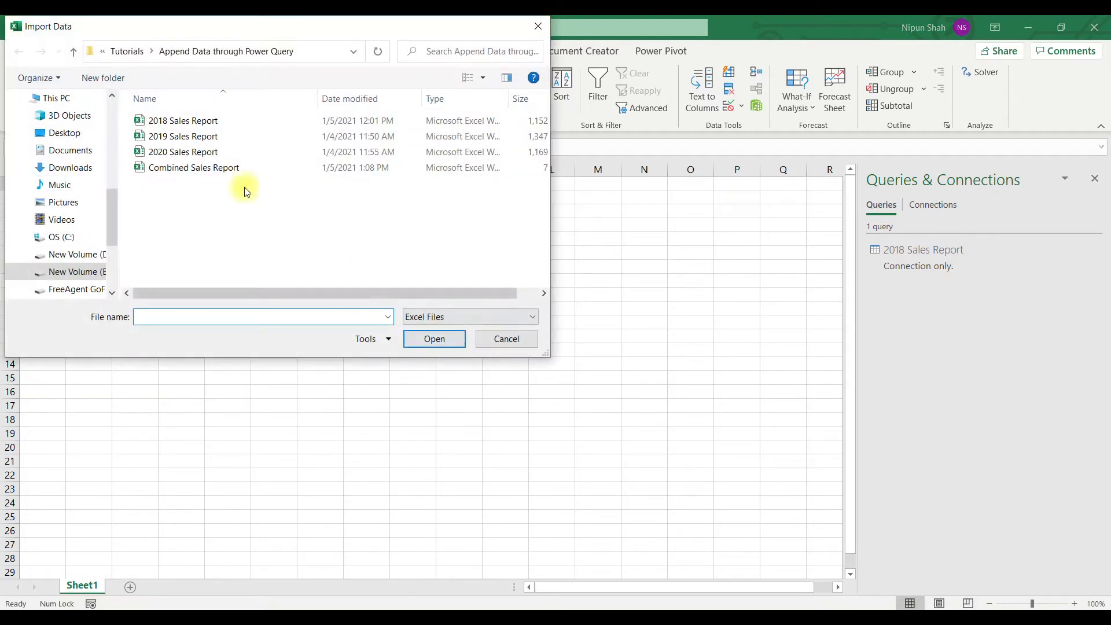
pyautogui.click(197, 142)
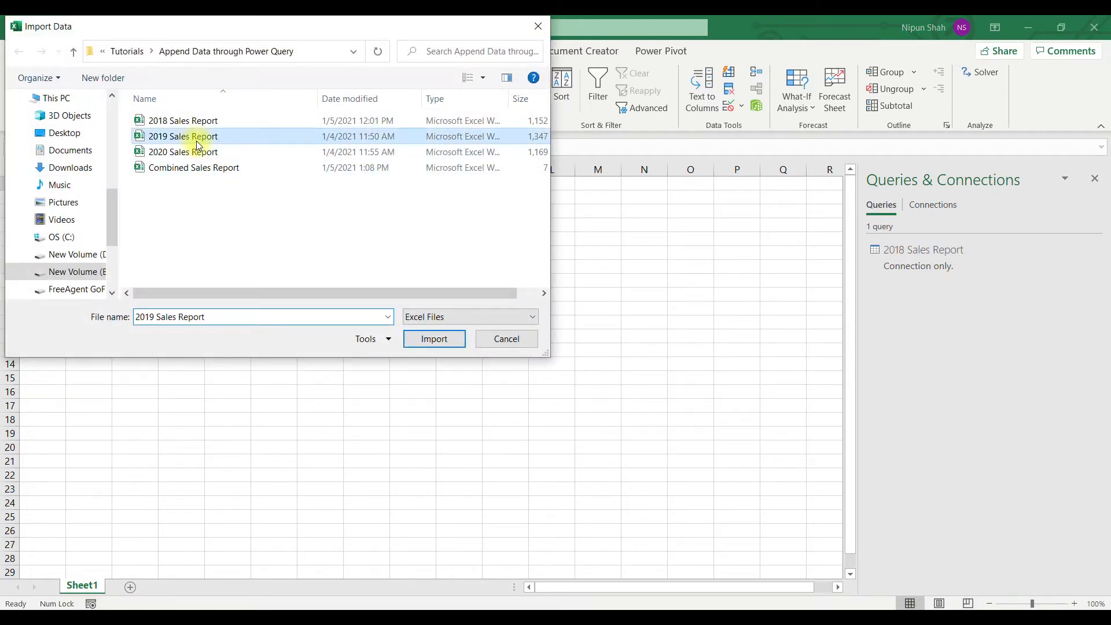
pyautogui.click(435, 339)
# Step: Load the 2019 Sales Report sheet with the Only Create Connection option
pyautogui.click(333, 198)
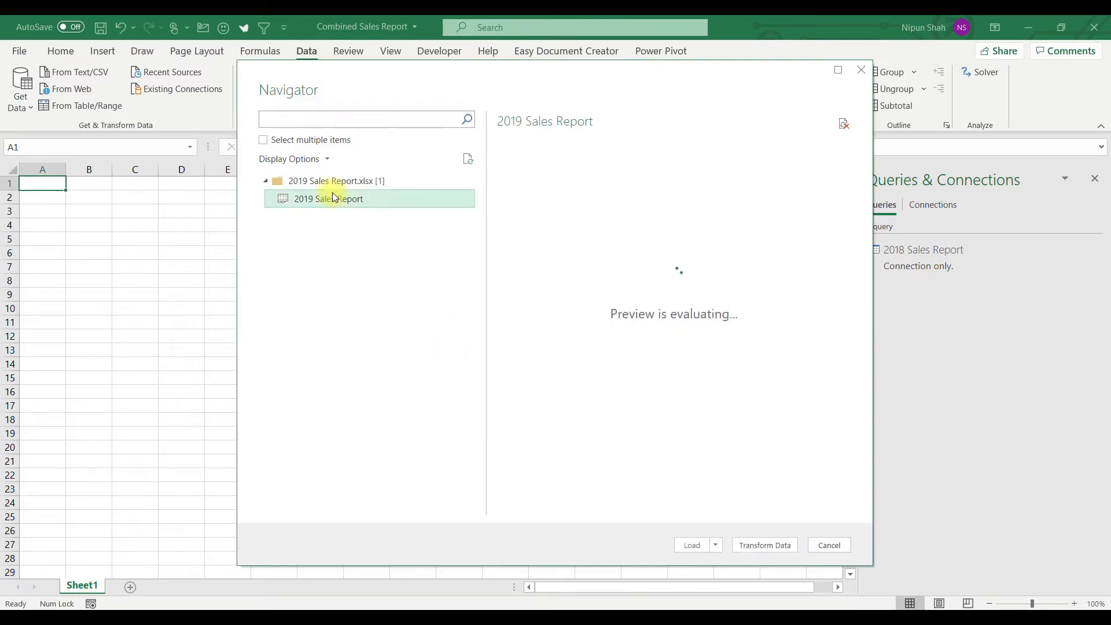
pyautogui.click(716, 545)
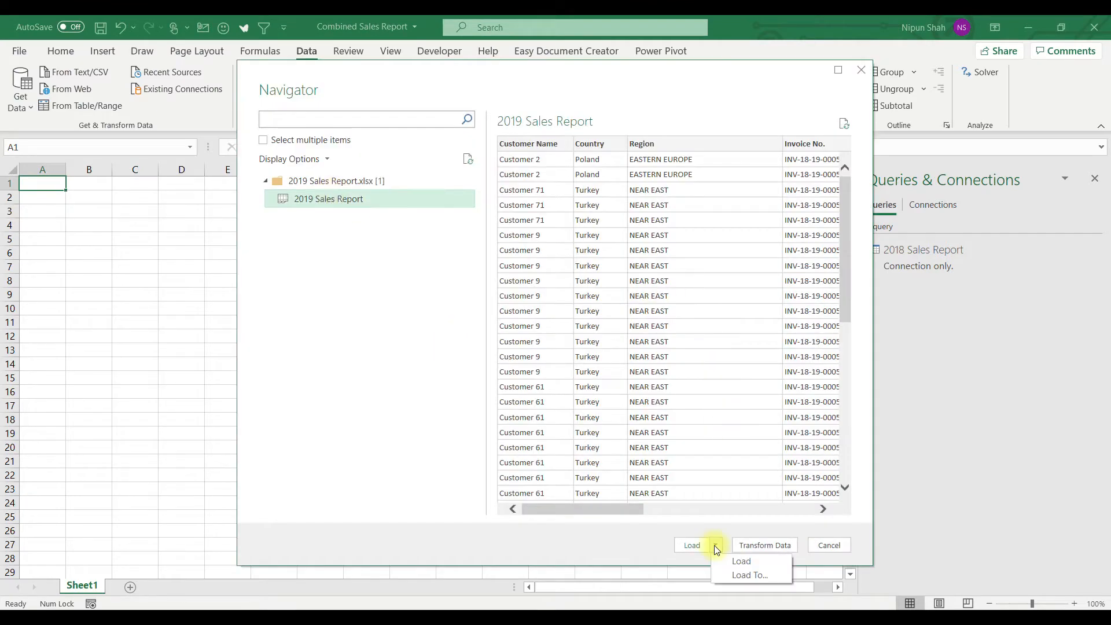
pyautogui.click(755, 575)
pyautogui.click(542, 312)
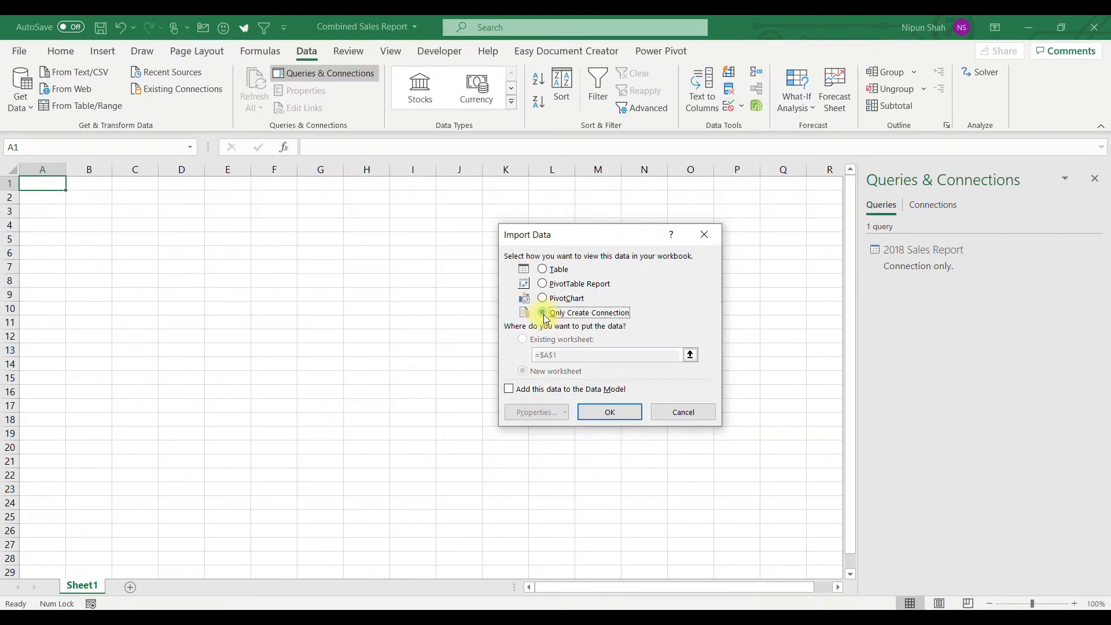
pyautogui.click(612, 412)
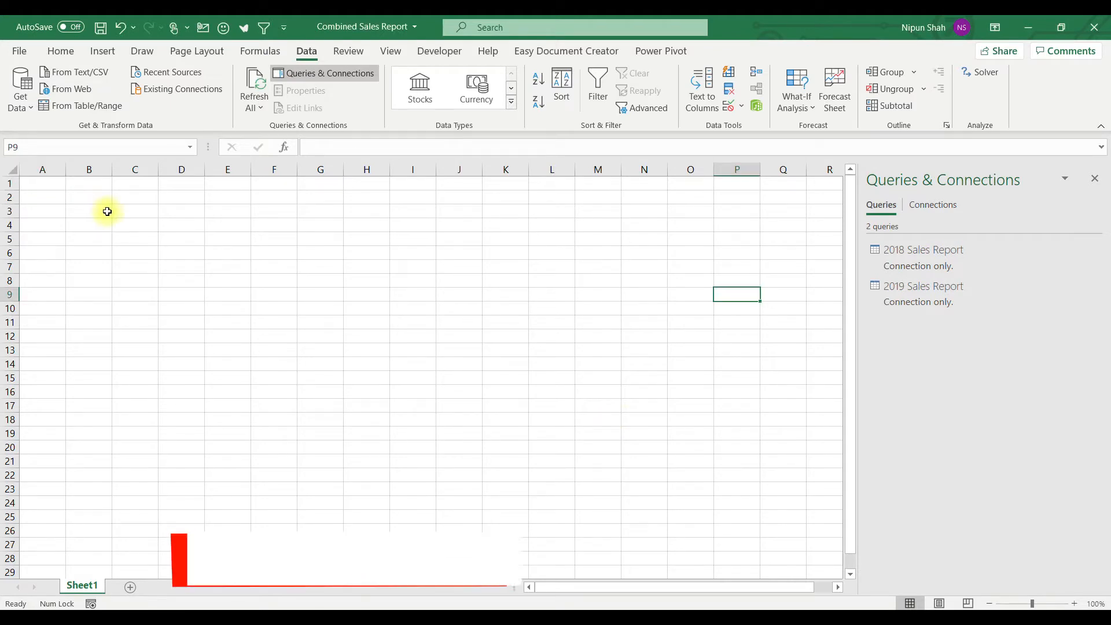
# Step: Get data from a workbook file, using 2020 Sales Report as the source to import
pyautogui.click(27, 107)
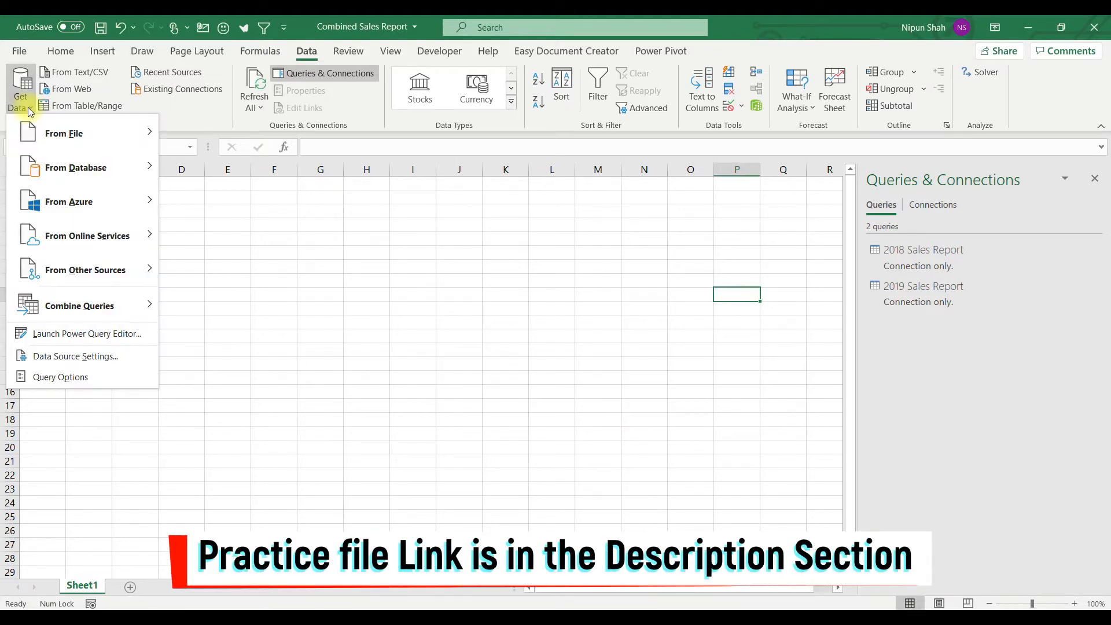
pyautogui.moveTo(119, 132)
pyautogui.click(230, 134)
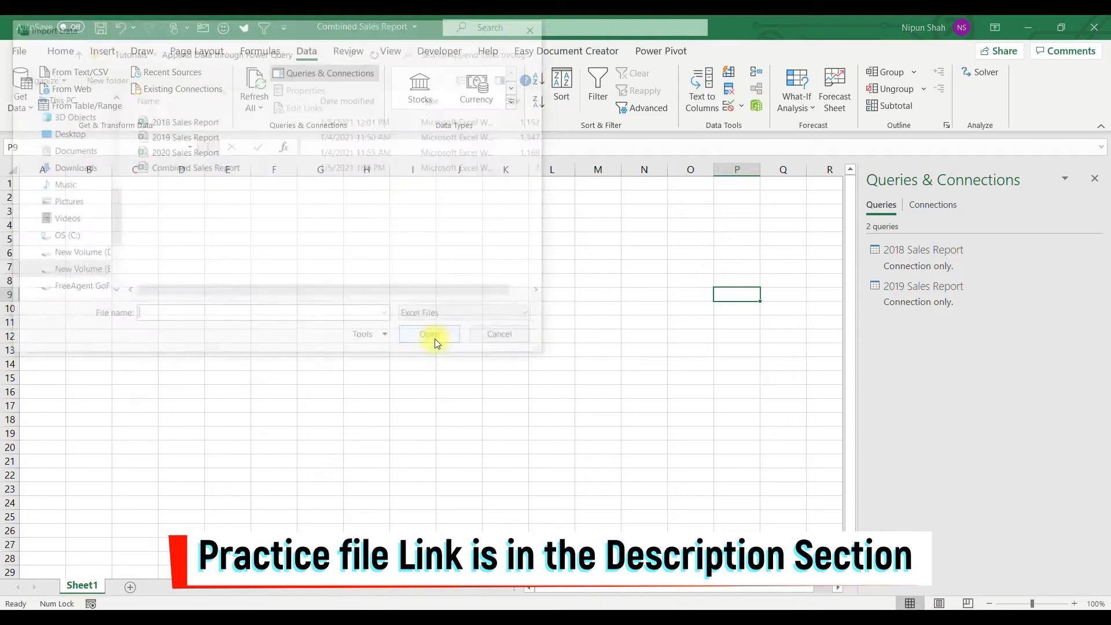
pyautogui.click(197, 152)
pyautogui.click(442, 343)
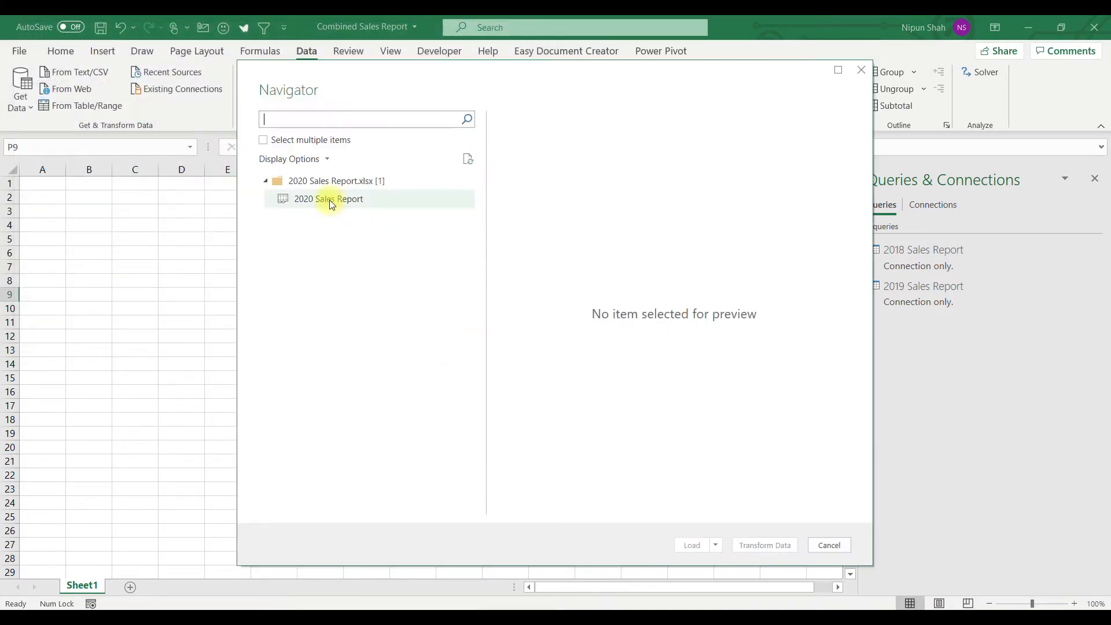
# Step: Load the 2020 Sales Report sheet with the Only Create Connection option
pyautogui.click(332, 204)
pyautogui.click(718, 545)
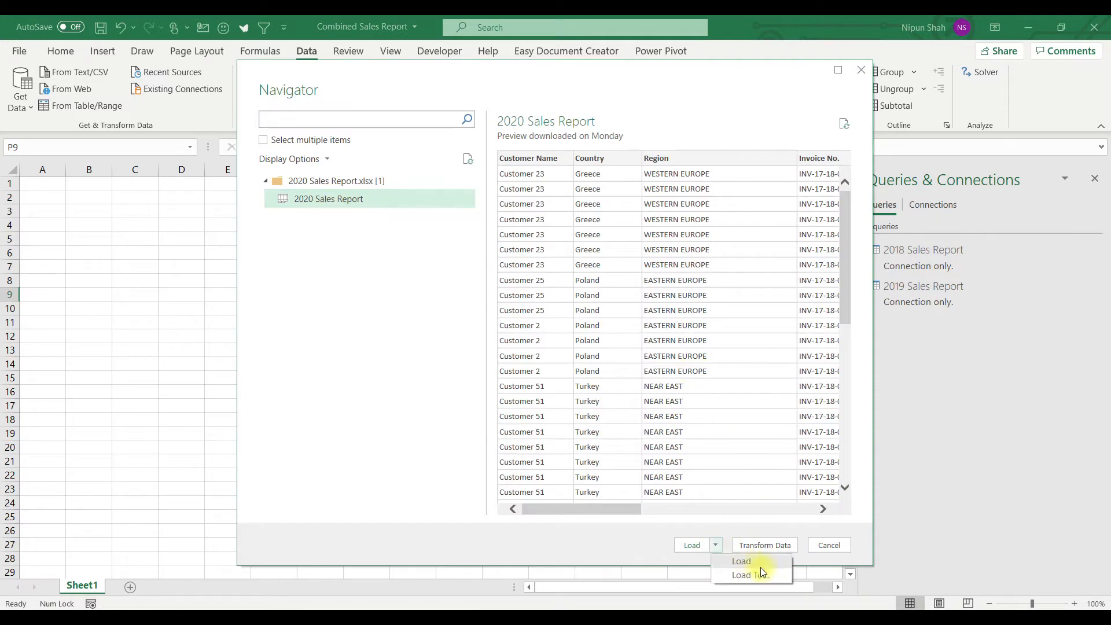
pyautogui.click(764, 576)
pyautogui.click(543, 313)
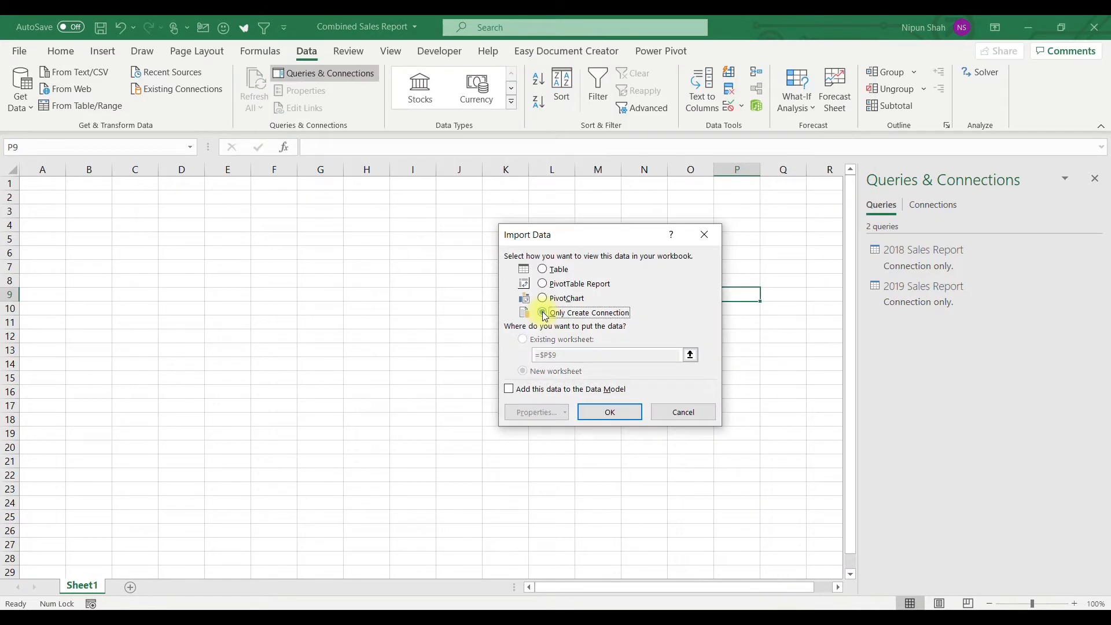
pyautogui.click(620, 408)
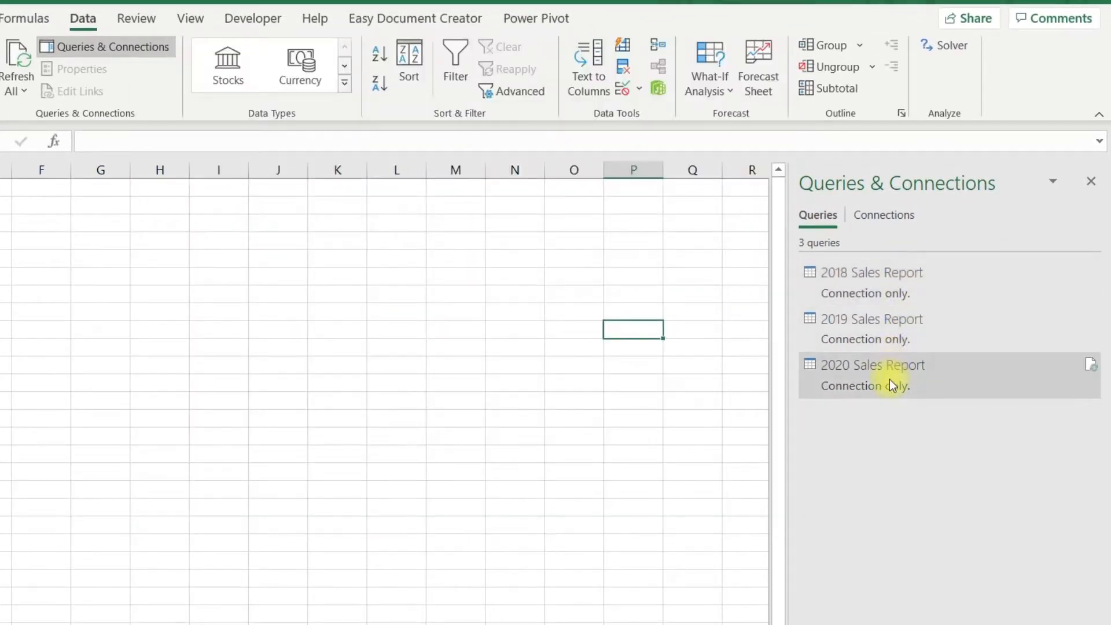
# Step: Combine queries with Append for three or more tables, adding 2018 Sales Report, 2019 Sales Report and 2020 Sales Report
pyautogui.moveTo(938, 334)
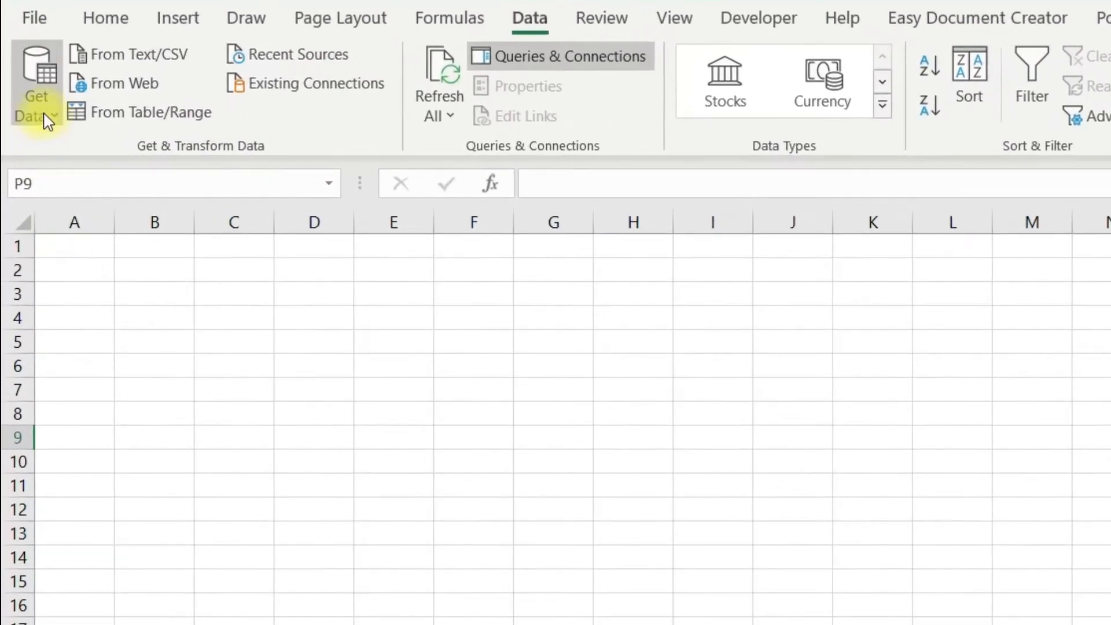
pyautogui.click(26, 107)
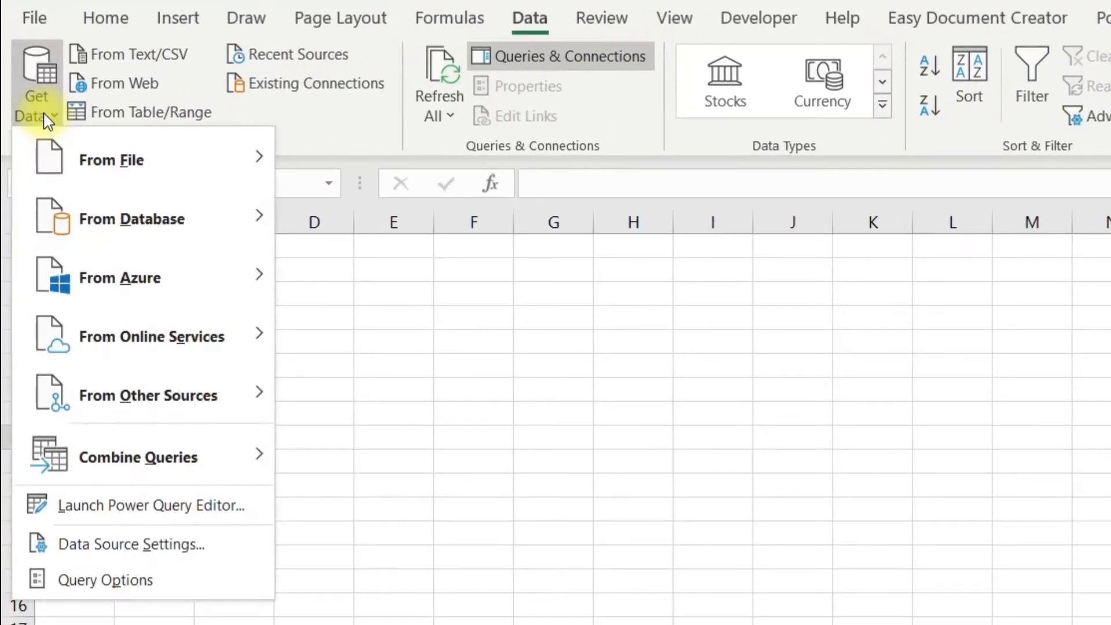
pyautogui.moveTo(121, 478)
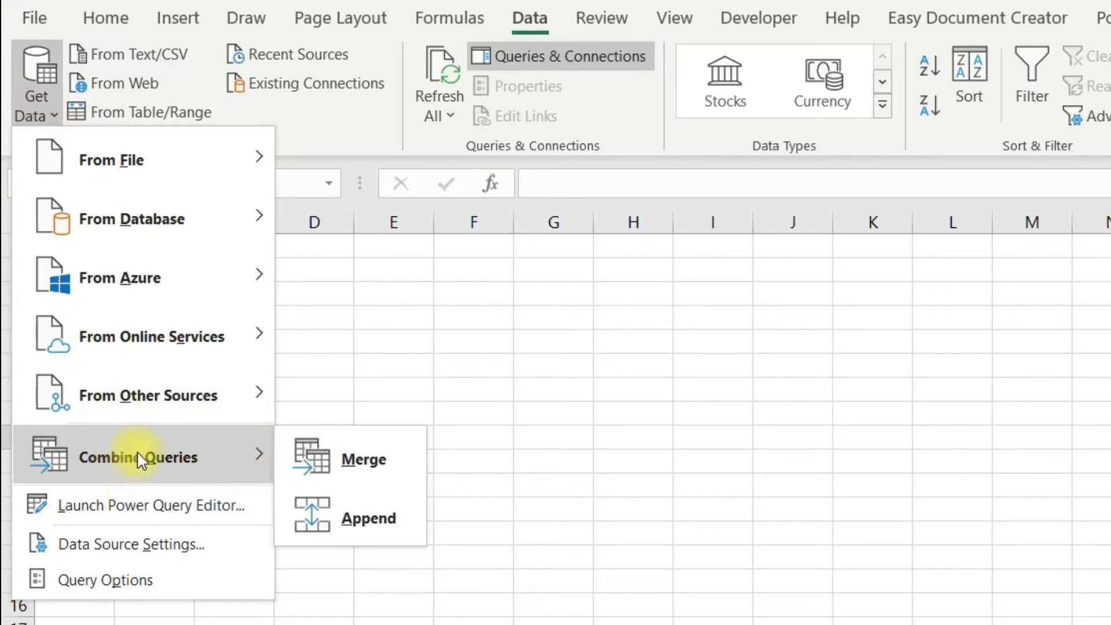
pyautogui.click(377, 517)
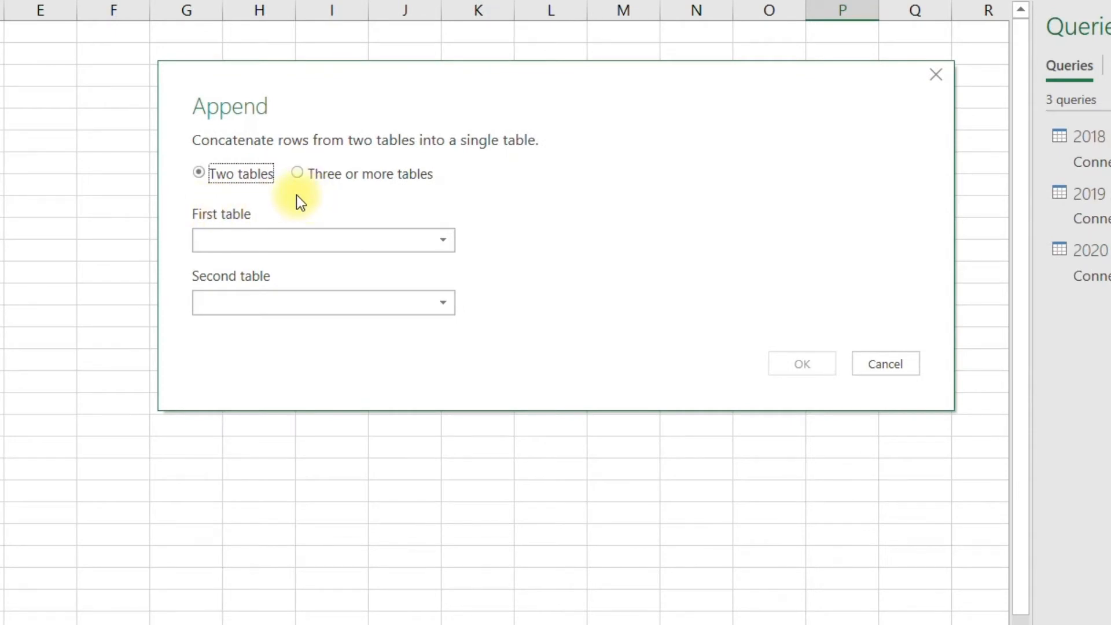
pyautogui.click(300, 173)
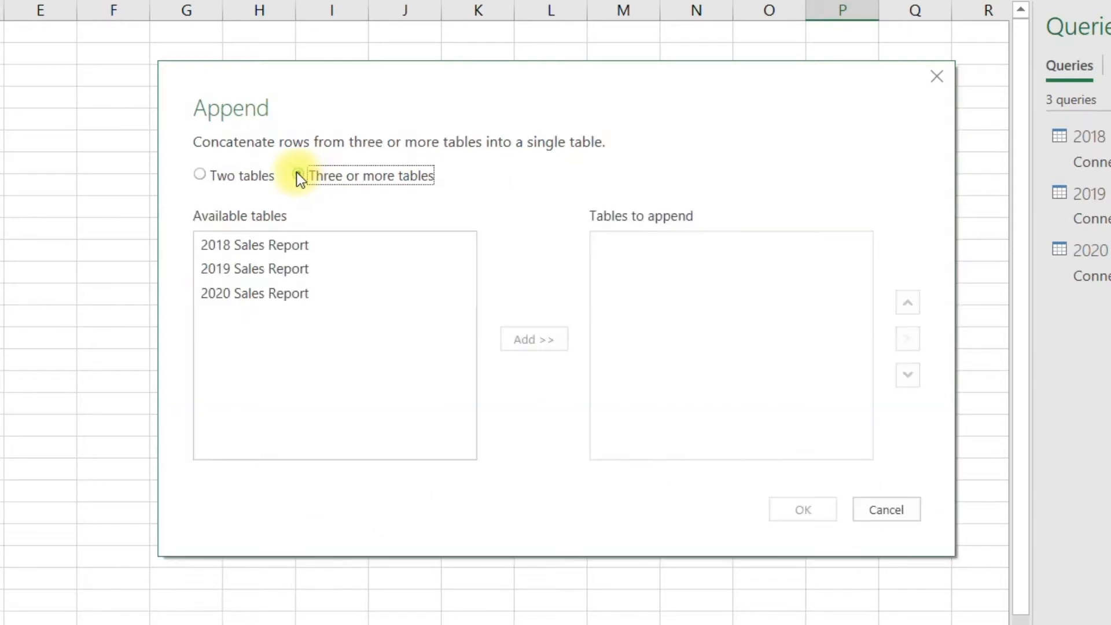
pyautogui.click(325, 245)
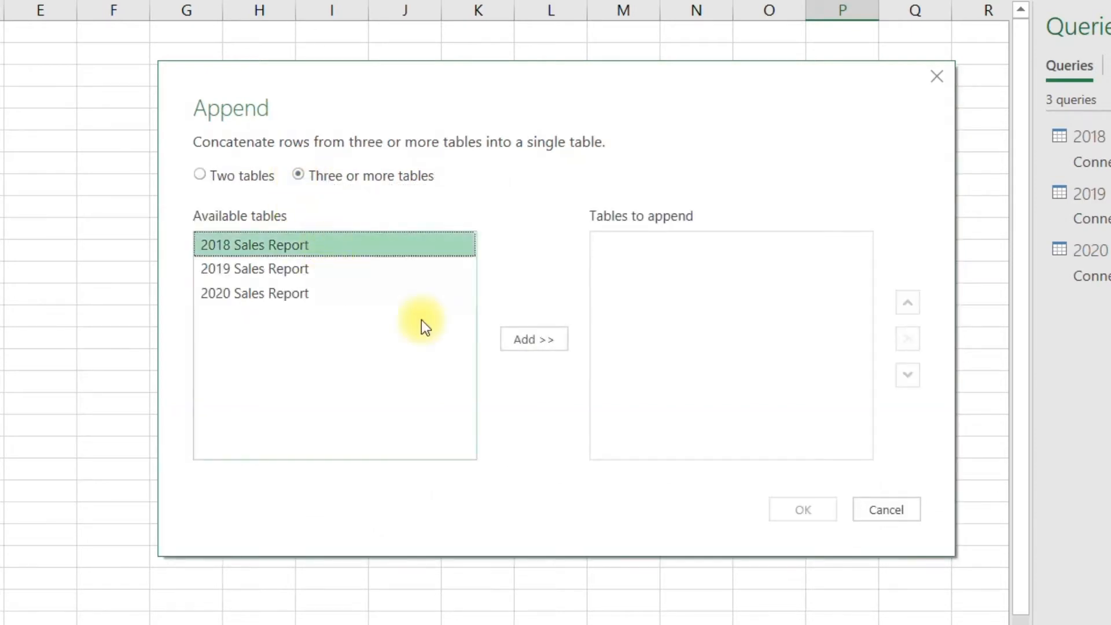
pyautogui.click(538, 337)
pyautogui.click(248, 268)
pyautogui.click(539, 342)
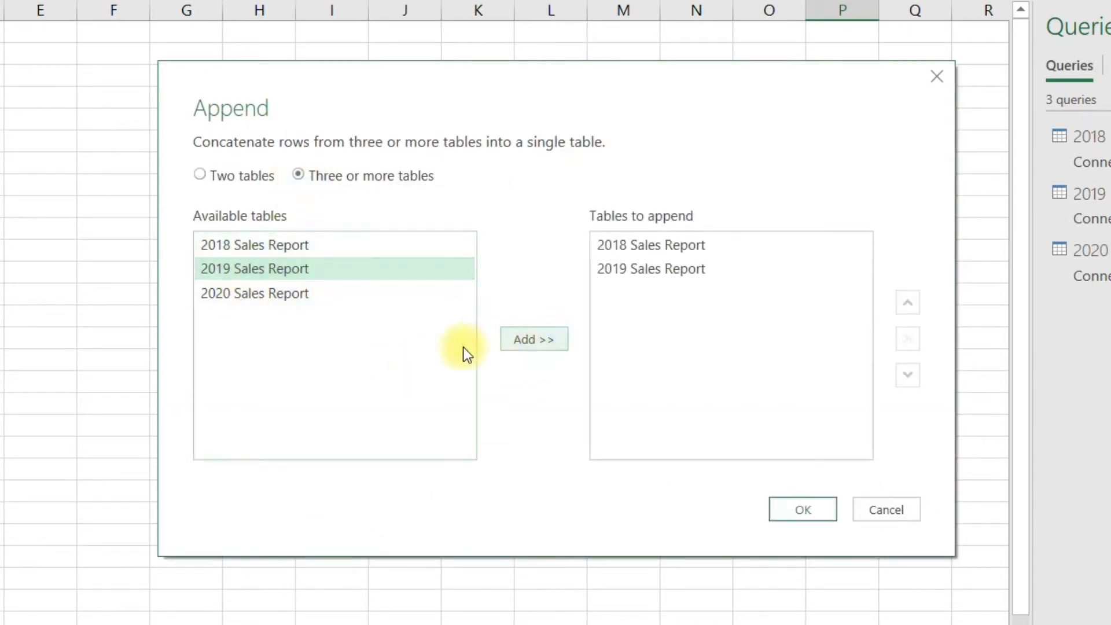
pyautogui.click(269, 301)
pyautogui.click(536, 342)
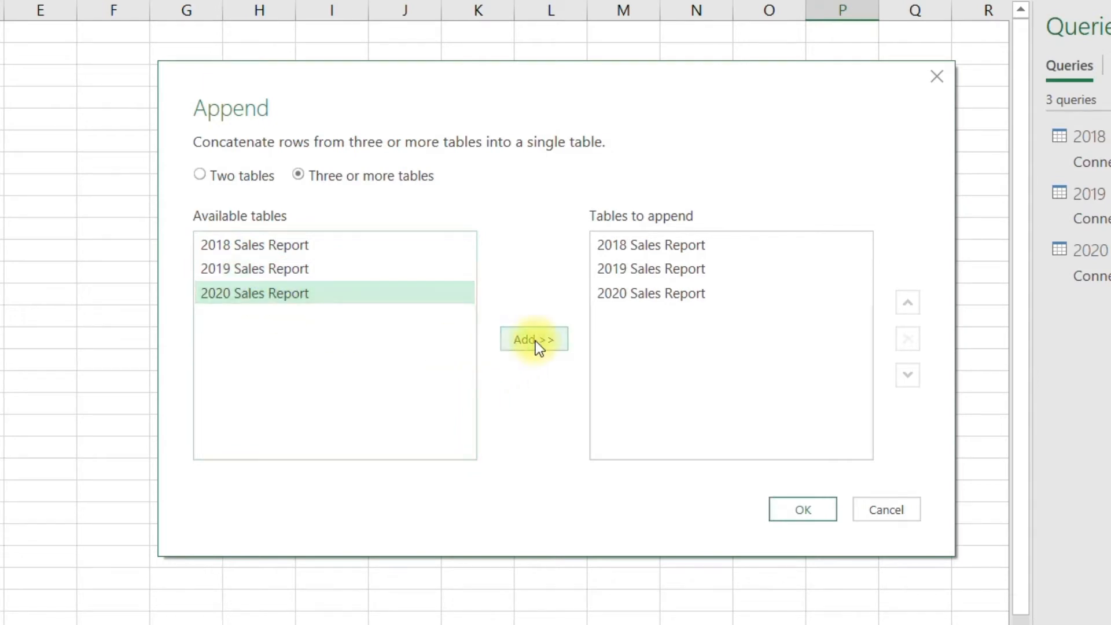
pyautogui.click(817, 513)
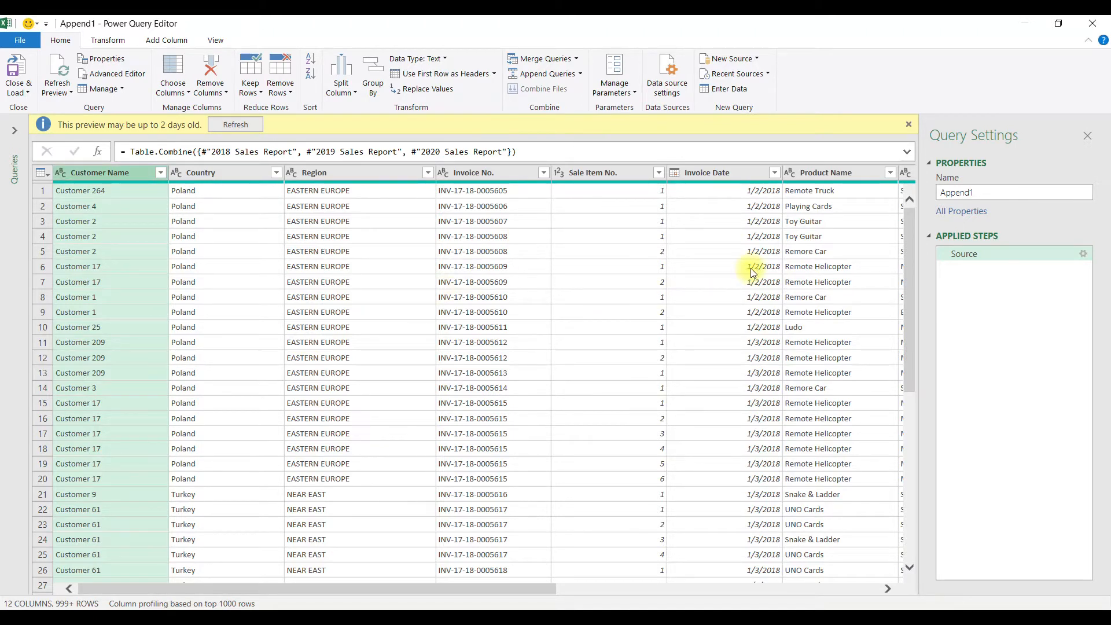
# Step: Load the full list of Invoice Date filter values, check the dates through to its end, and leave the filter unapplied
pyautogui.click(774, 173)
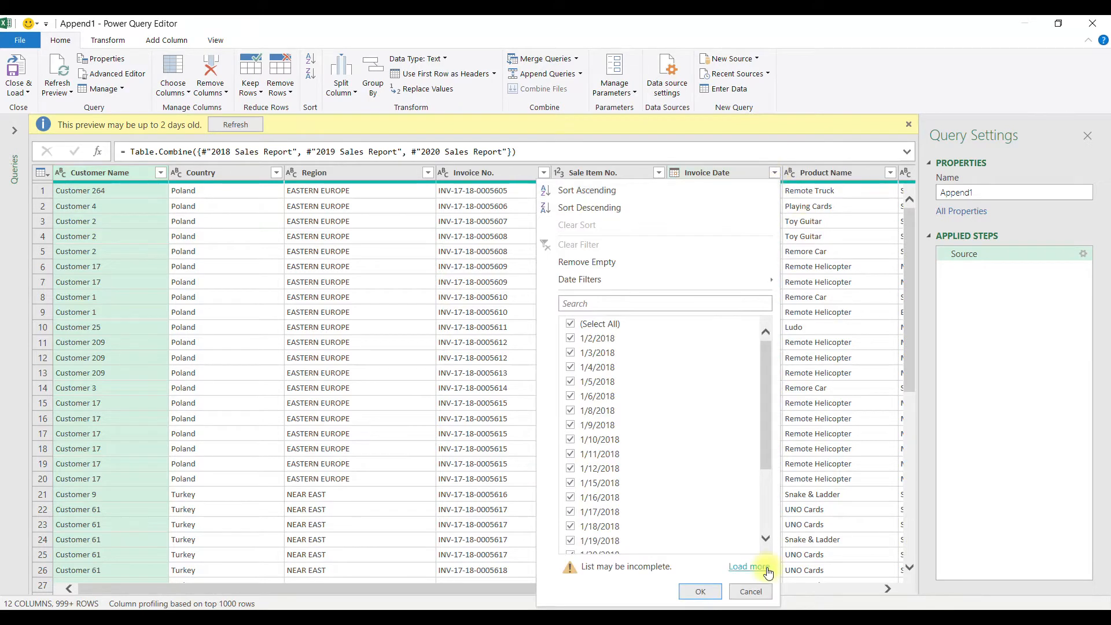
pyautogui.click(749, 567)
pyautogui.moveTo(769, 345); pyautogui.dragTo(777, 566)
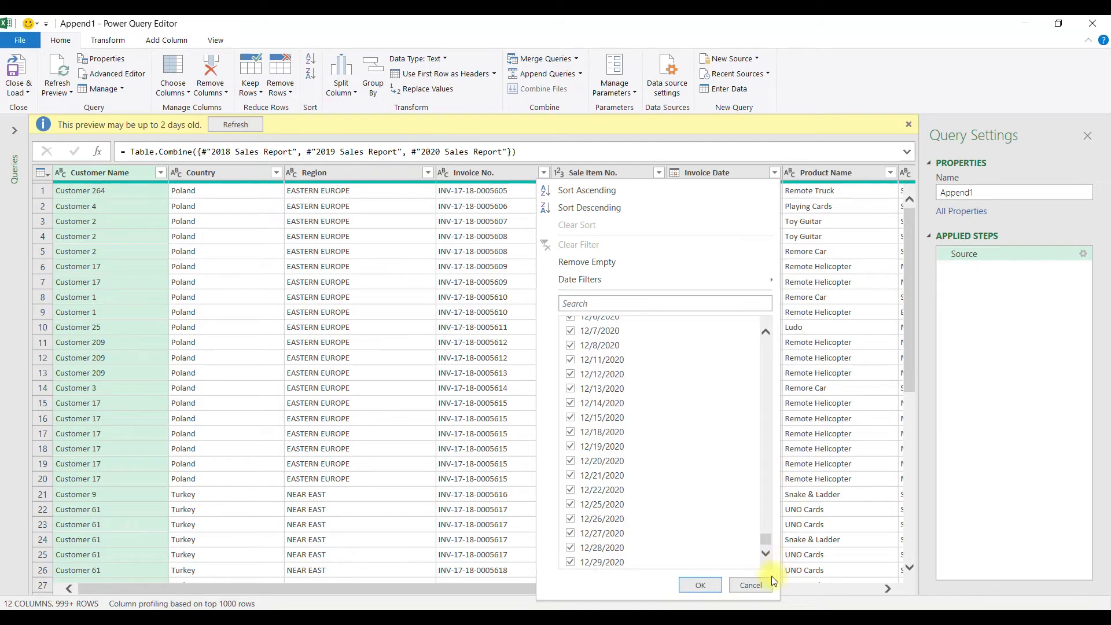
pyautogui.click(753, 585)
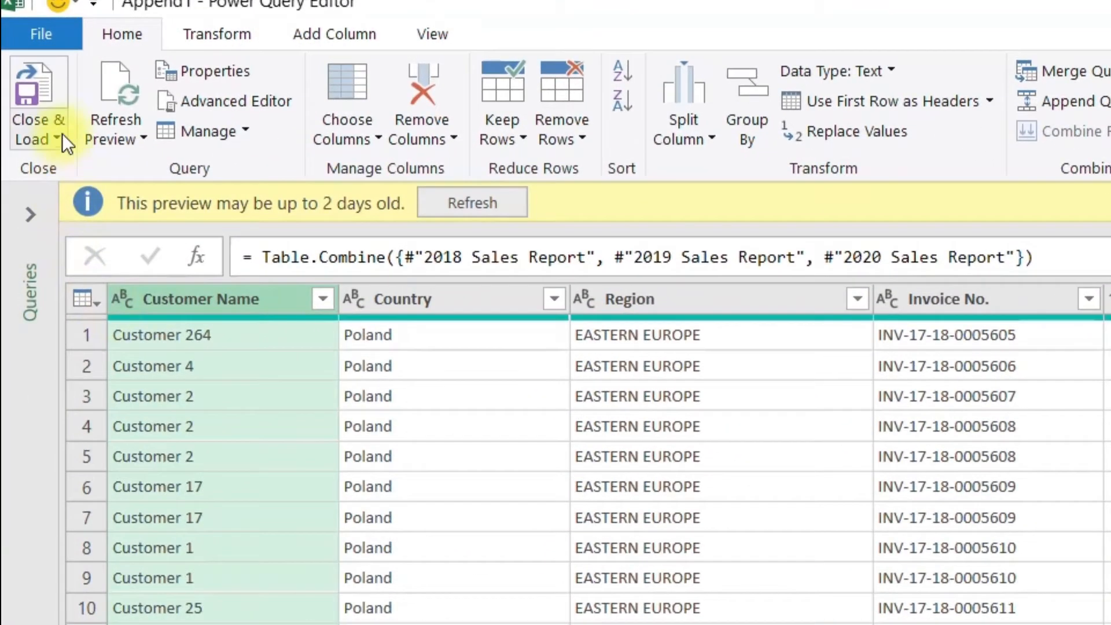
# Step: Close the query editor and load the appended query as a PivotTable Report on a new worksheet
pyautogui.click(60, 136)
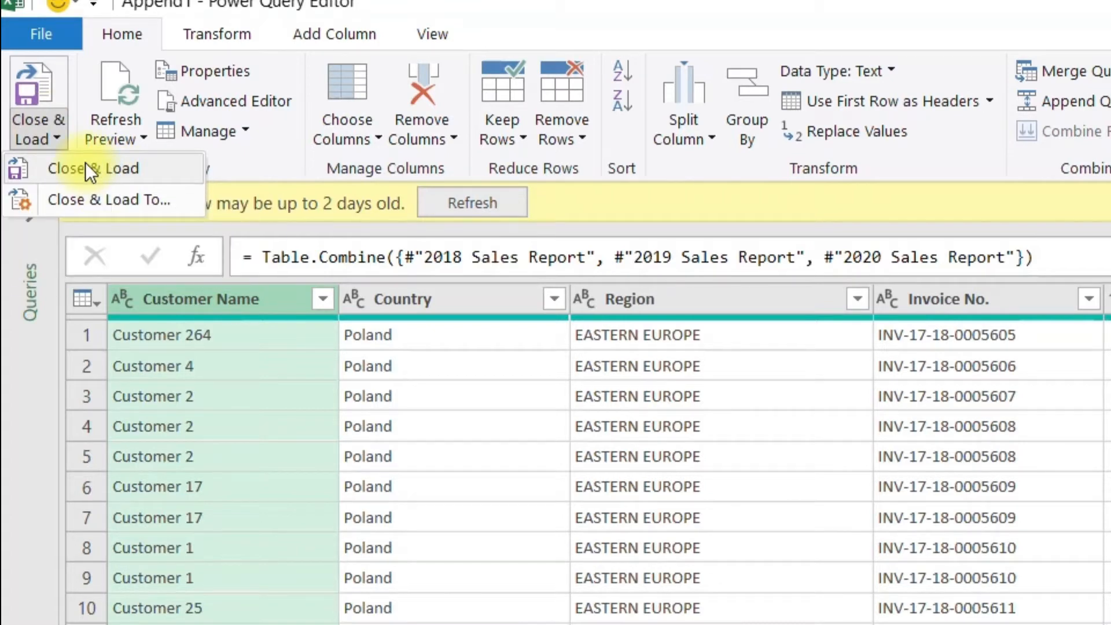
pyautogui.click(74, 191)
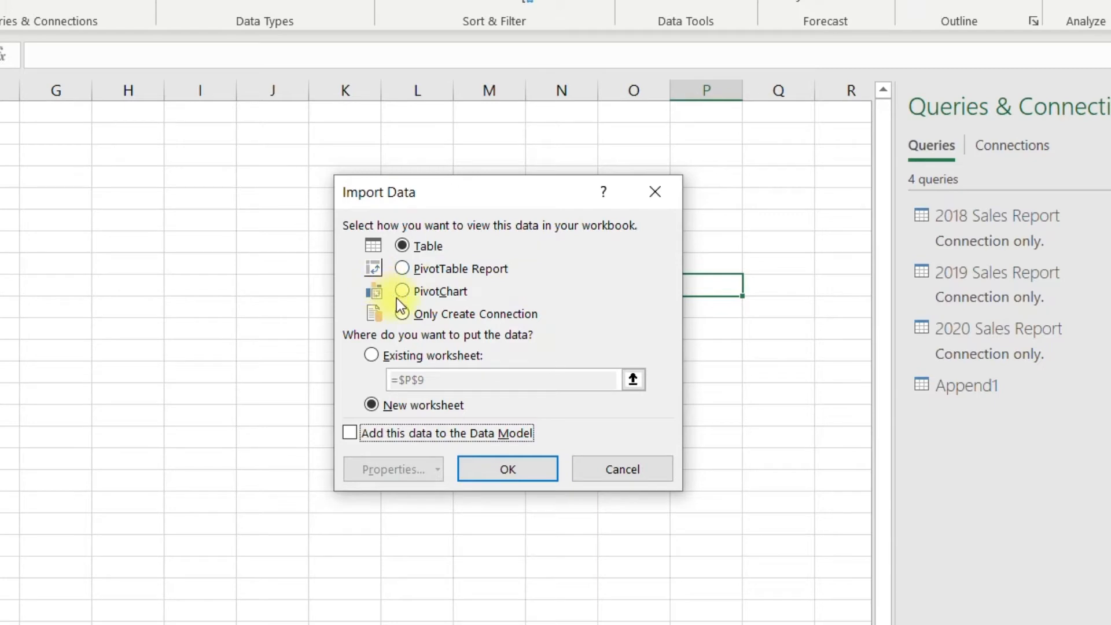
pyautogui.click(398, 269)
pyautogui.click(509, 470)
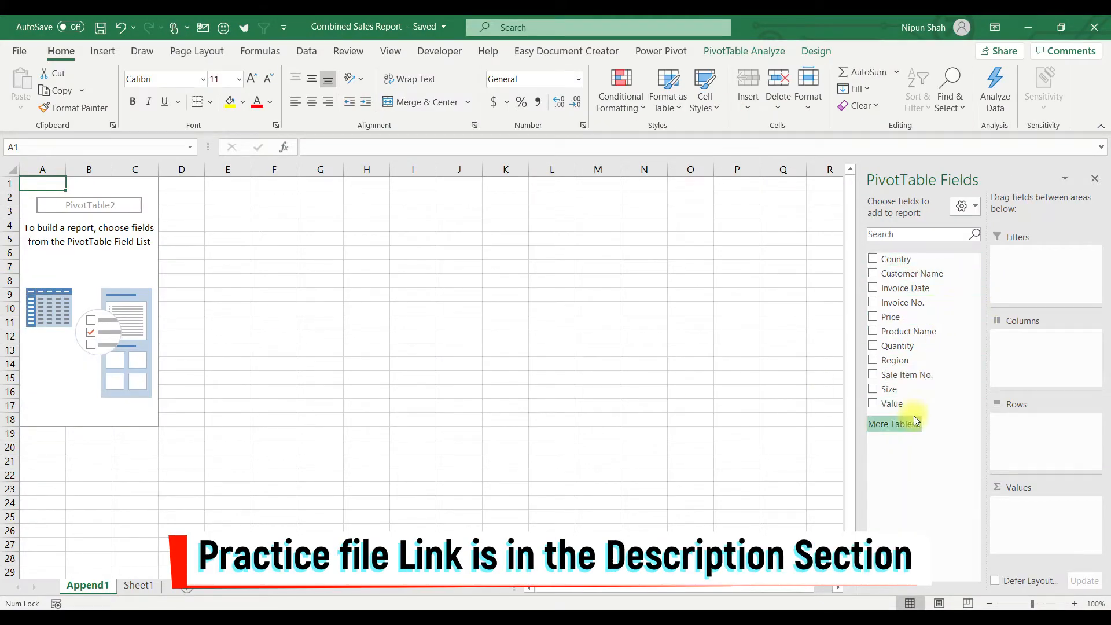
# Step: Build the PivotTable with Invoice Date as rows, Product Name as columns and Value as the summed values
pyautogui.moveTo(903, 288); pyautogui.dragTo(1047, 431)
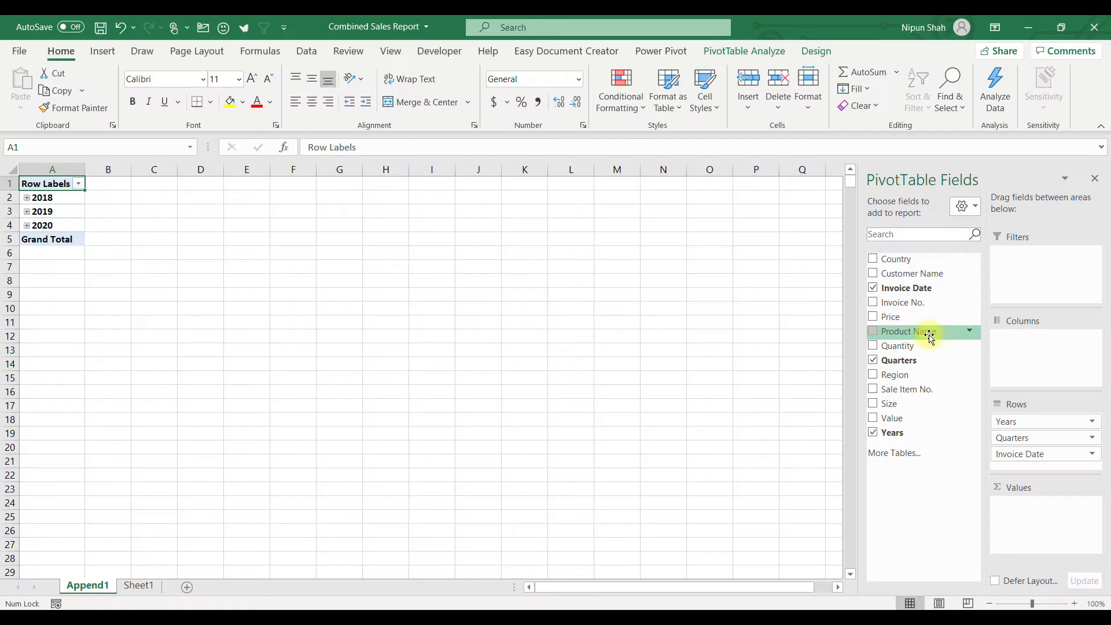
pyautogui.moveTo(913, 331); pyautogui.dragTo(1049, 356)
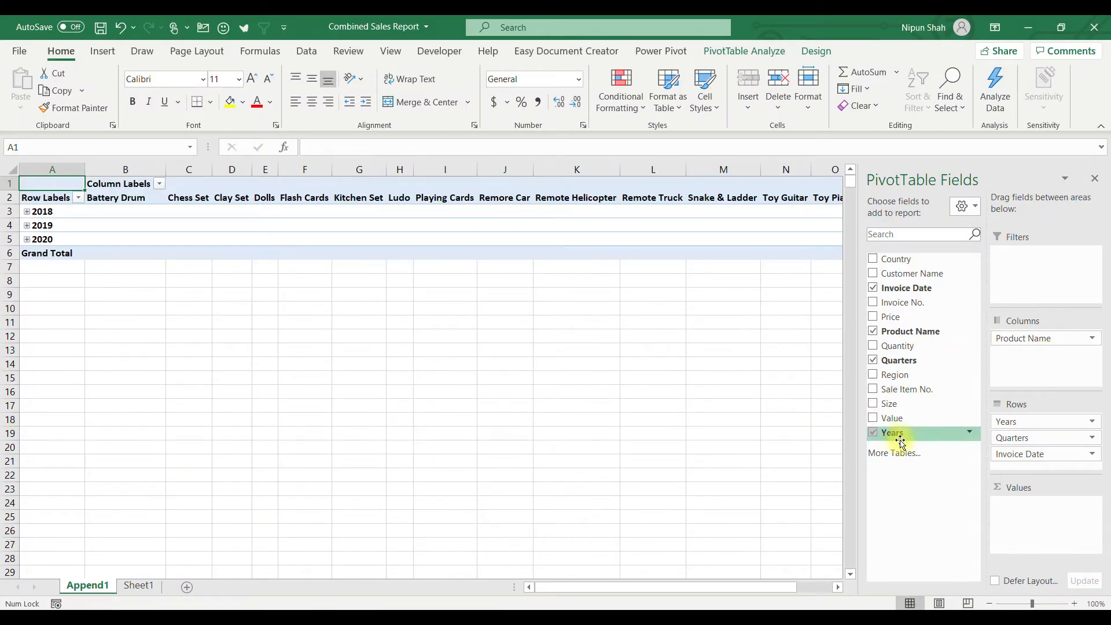
pyautogui.moveTo(920, 419); pyautogui.dragTo(1036, 521)
# Step: Group the PivotTable's row dates by Months and Years only, leaving out Quarters
pyautogui.rightClick(58, 228)
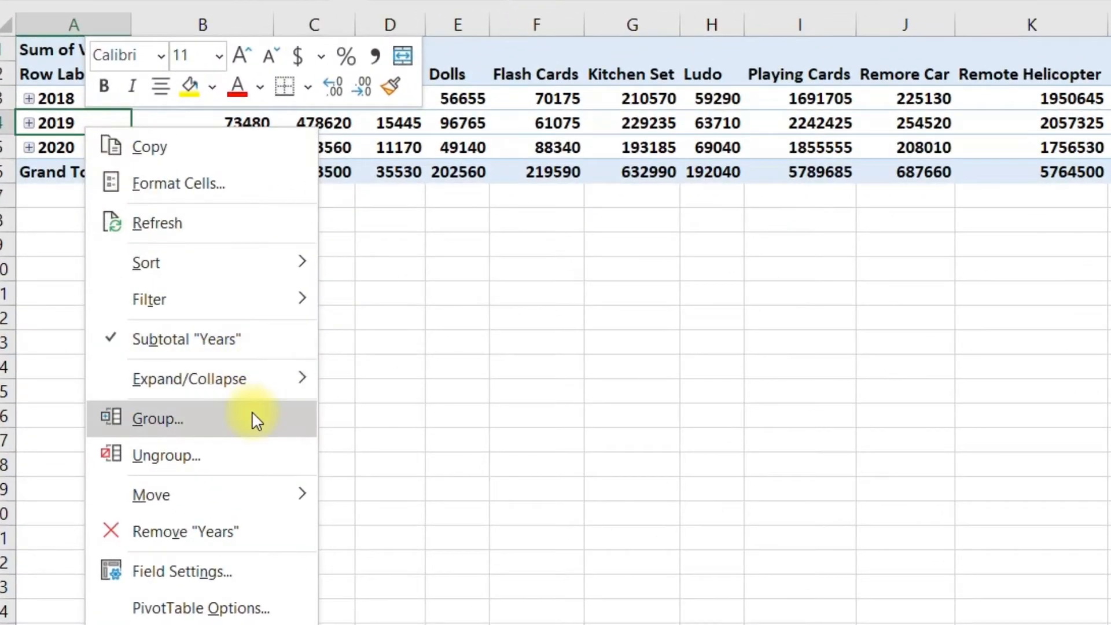
pyautogui.click(207, 407)
pyautogui.click(137, 458)
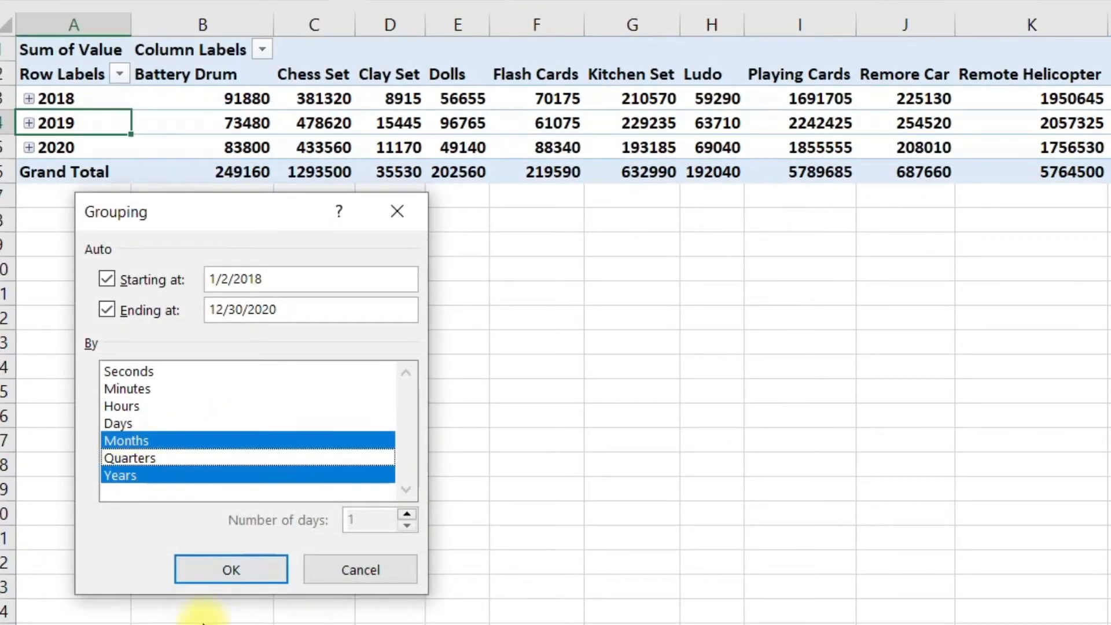
pyautogui.click(218, 573)
# Step: Change the PivotTable's report layout to Tabular Form
pyautogui.click(315, 221)
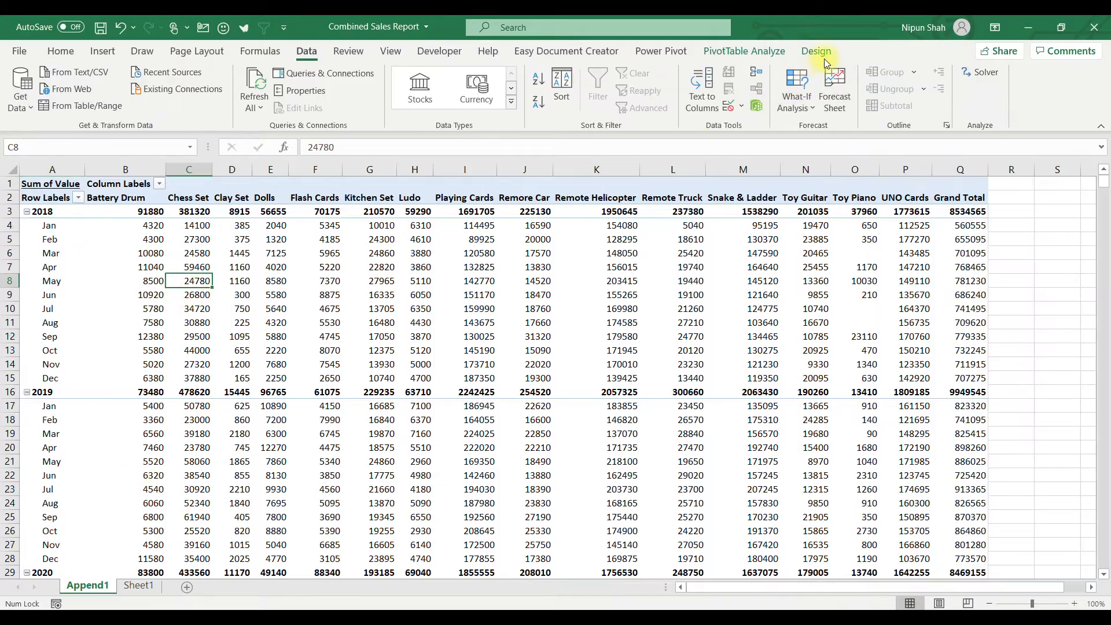
pyautogui.click(823, 55)
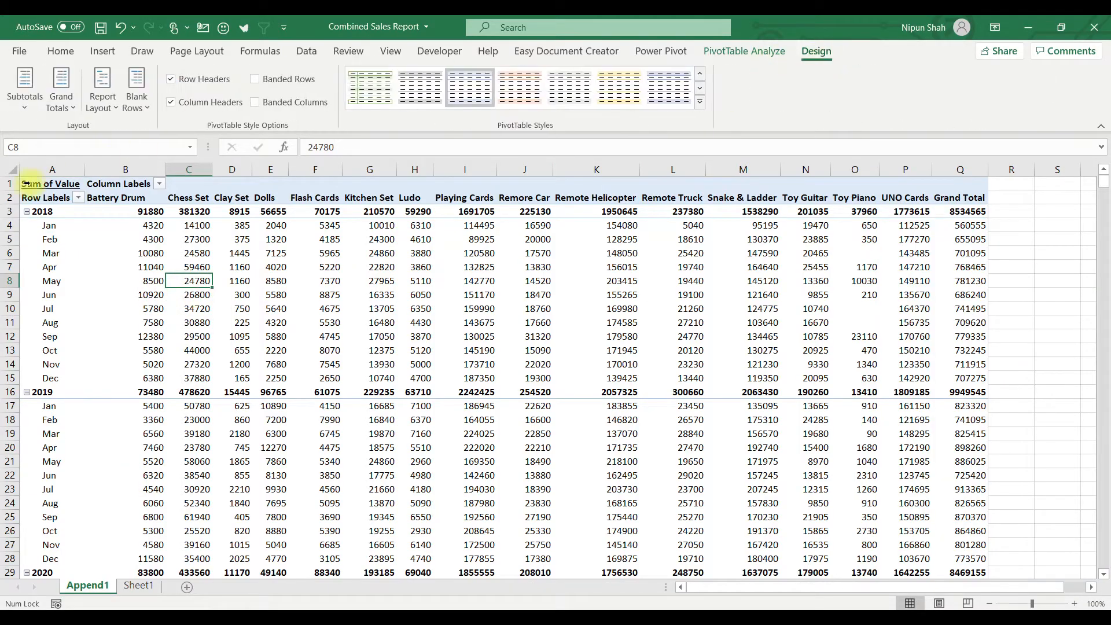
pyautogui.click(95, 108)
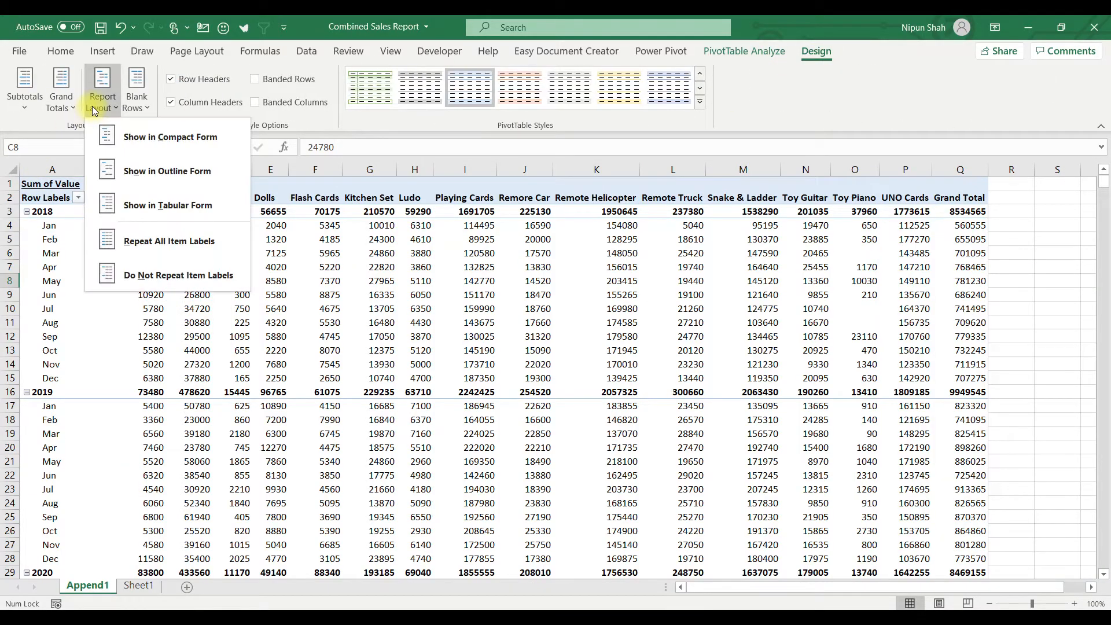
pyautogui.click(168, 205)
# Step: Format the PivotTable's figures from the Battery Drum column through the Grand Total with comma separators and no decimal places
pyautogui.click(169, 197)
pyautogui.hotkey('ctrl', 'shift', 'Right')
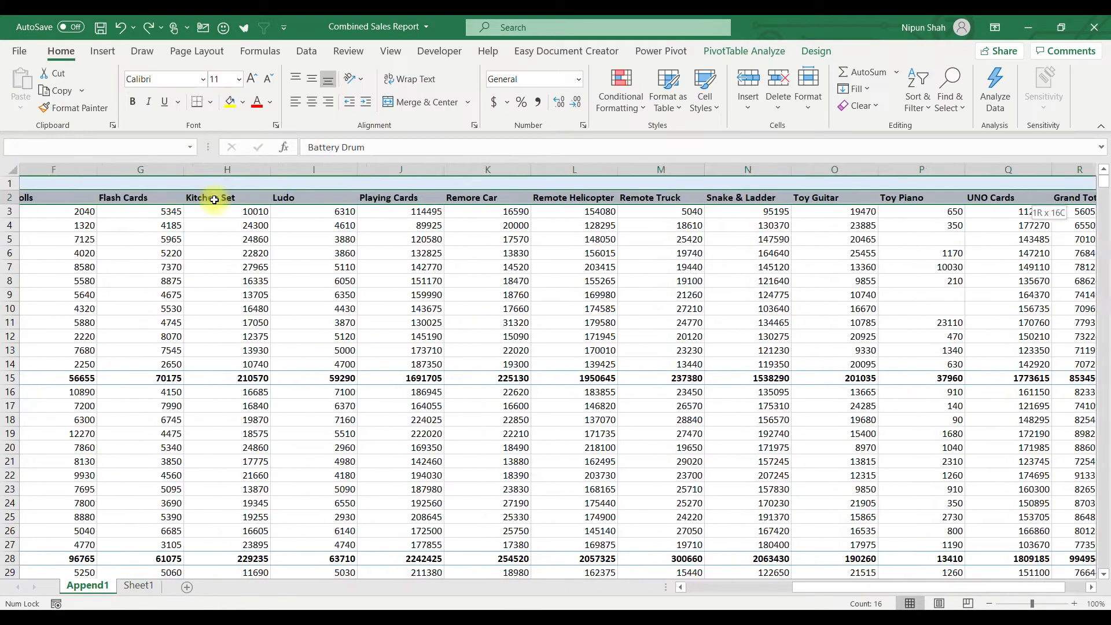
pyautogui.hotkey('ctrl', 'shift', 'Down')
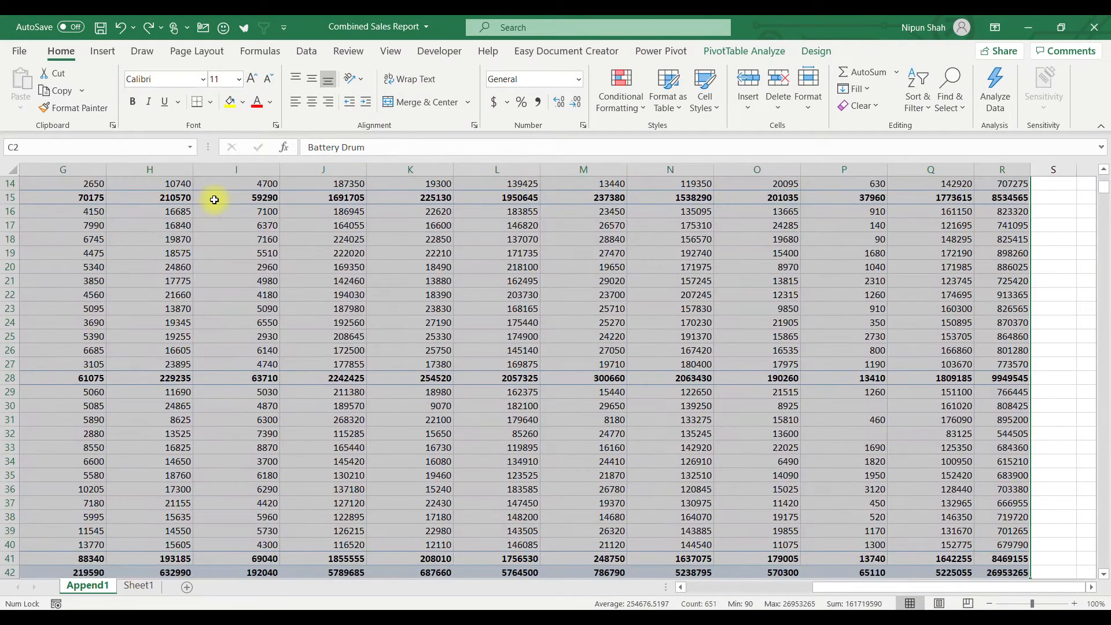
pyautogui.click(537, 102)
pyautogui.click(575, 101)
pyautogui.click(576, 102)
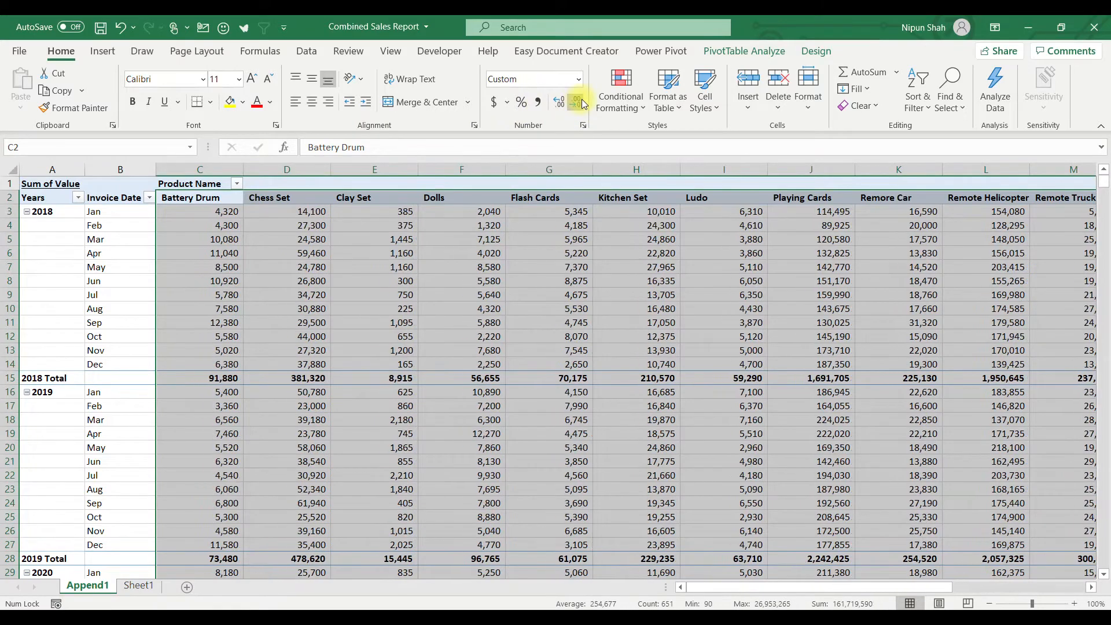
# Step: Select the whole PivotTable and autofit its column widths to their contents
pyautogui.click(489, 253)
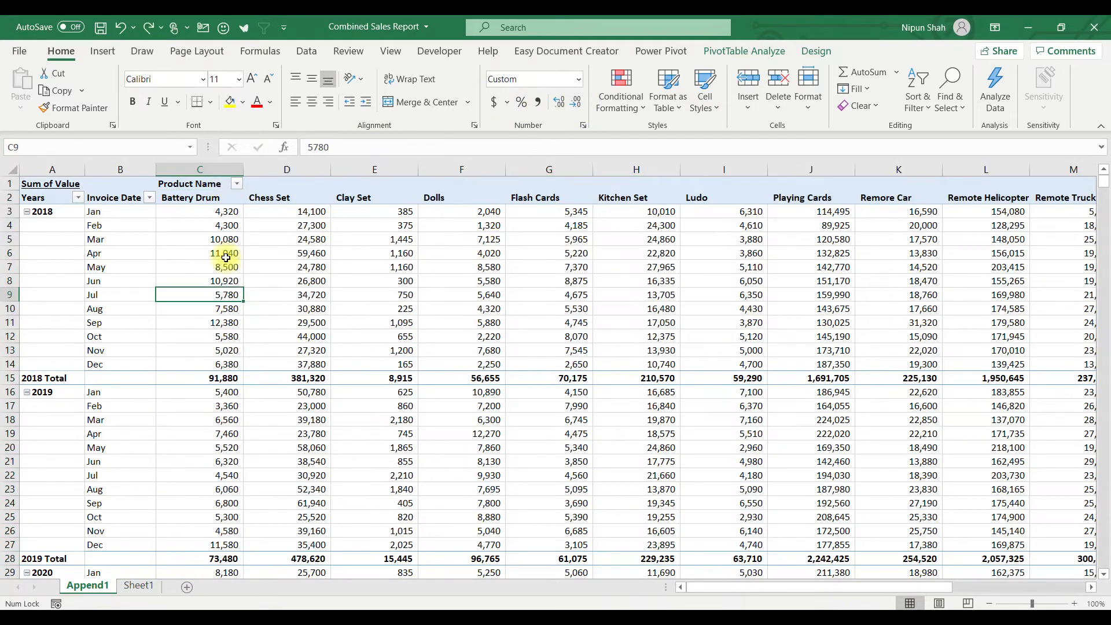
pyautogui.hotkey('ctrl', 'a')
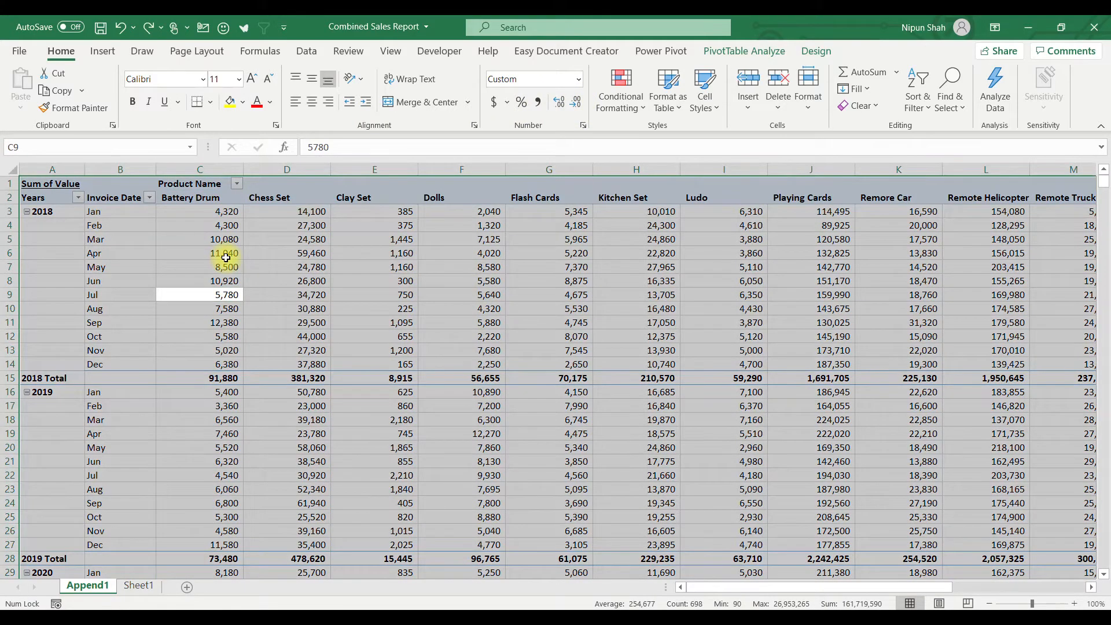
pyautogui.scroll(-1, 224, 249)
pyautogui.click(351, 272)
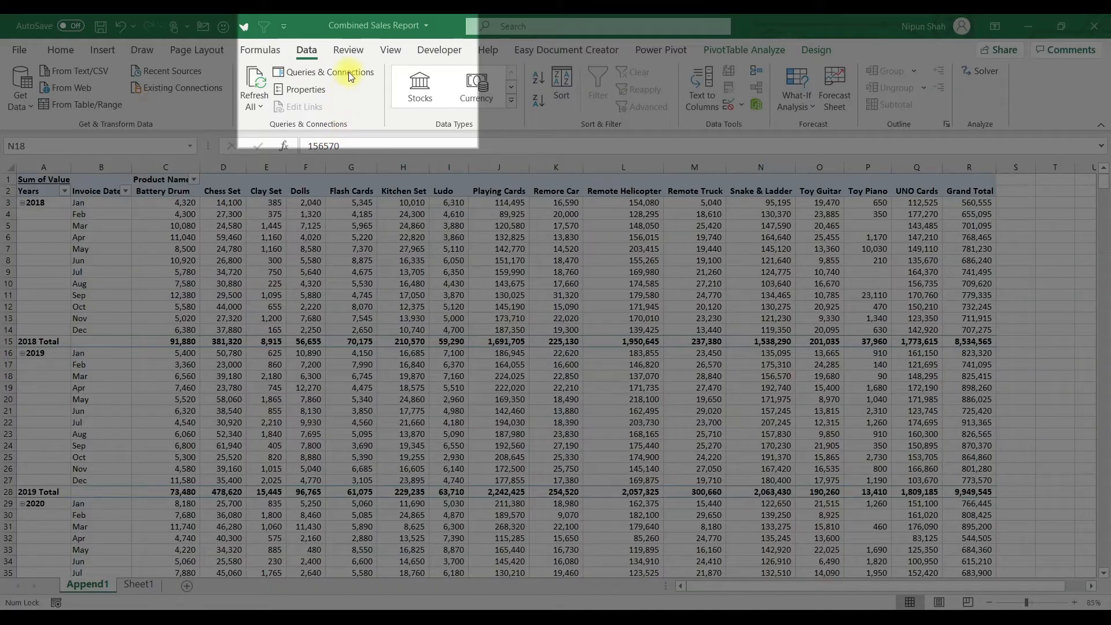
# Step: Show the workbook's queries and rename the Append1 query to 2018-20 Sales Pivot
pyautogui.click(348, 72)
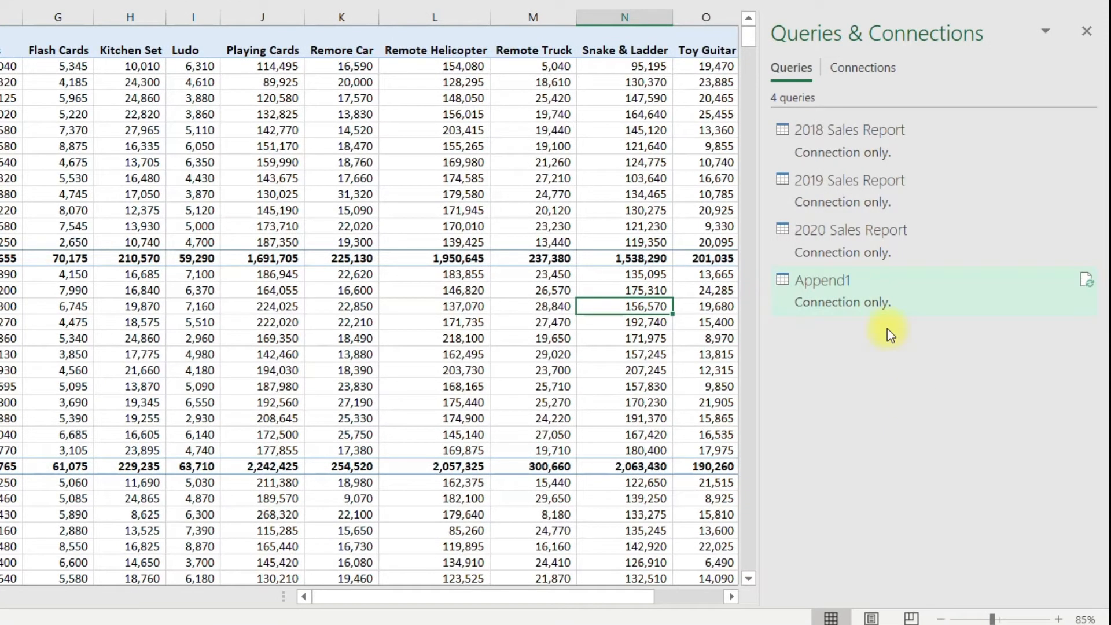
pyautogui.moveTo(885, 293)
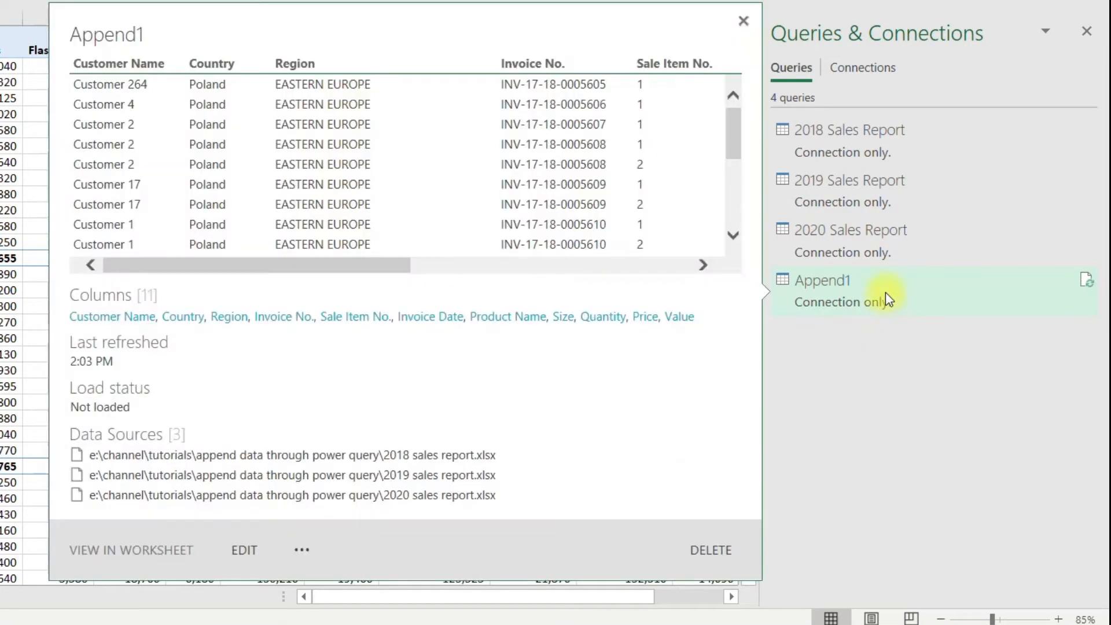
pyautogui.rightClick(864, 300)
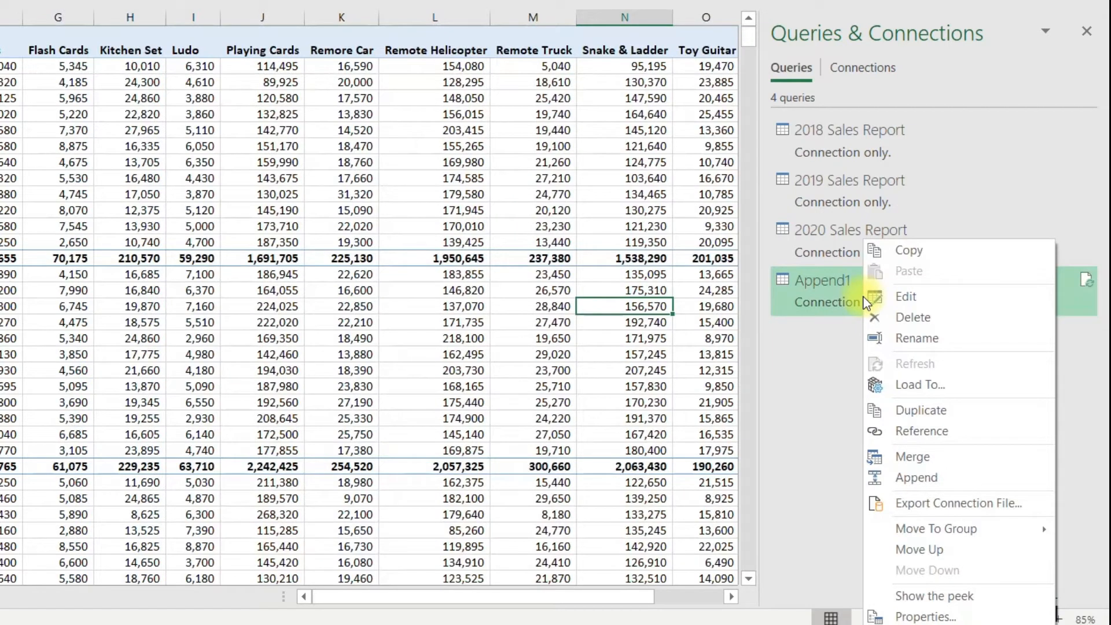
pyautogui.click(936, 338)
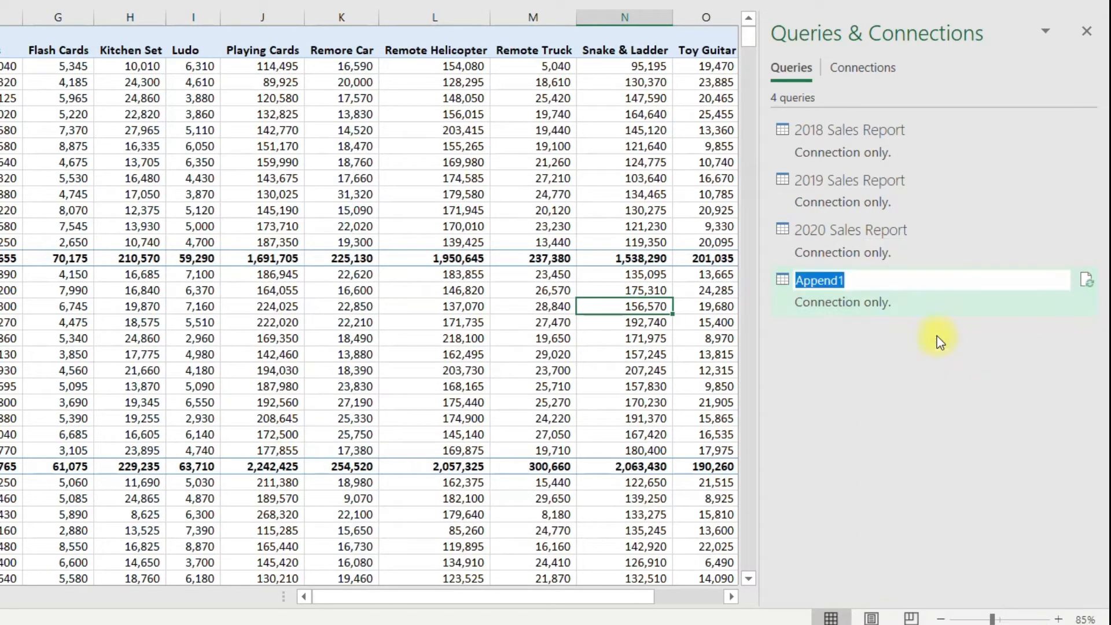
pyautogui.write('2018-20 Sales Pivot')
pyautogui.press('Return')
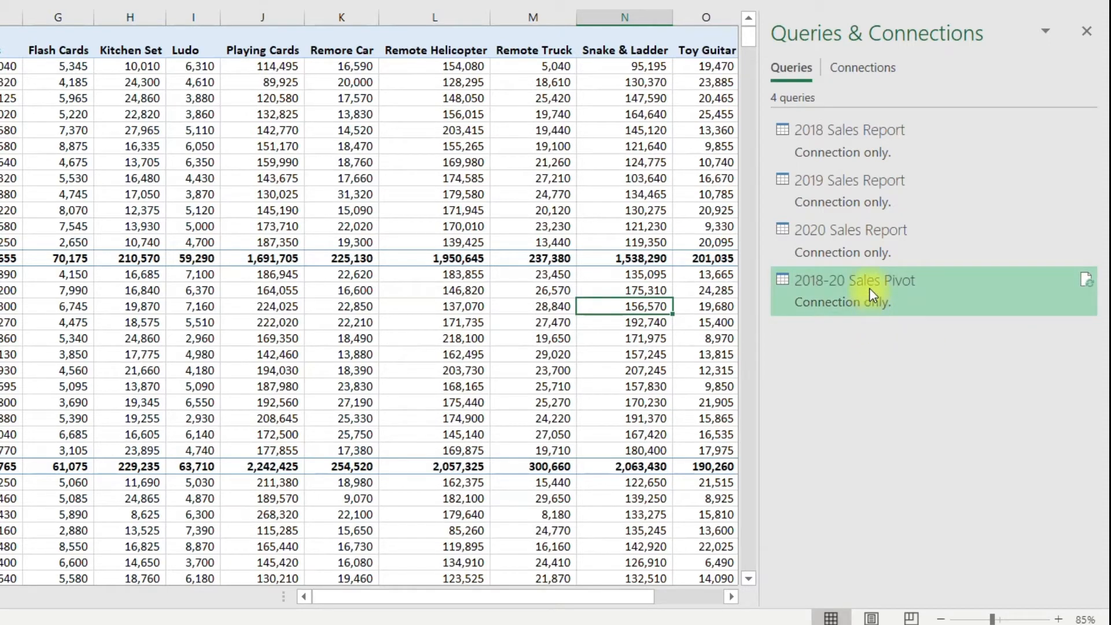
# Step: Open the 2018-20 Sales Pivot query in the Power Query Editor
pyautogui.moveTo(870, 287)
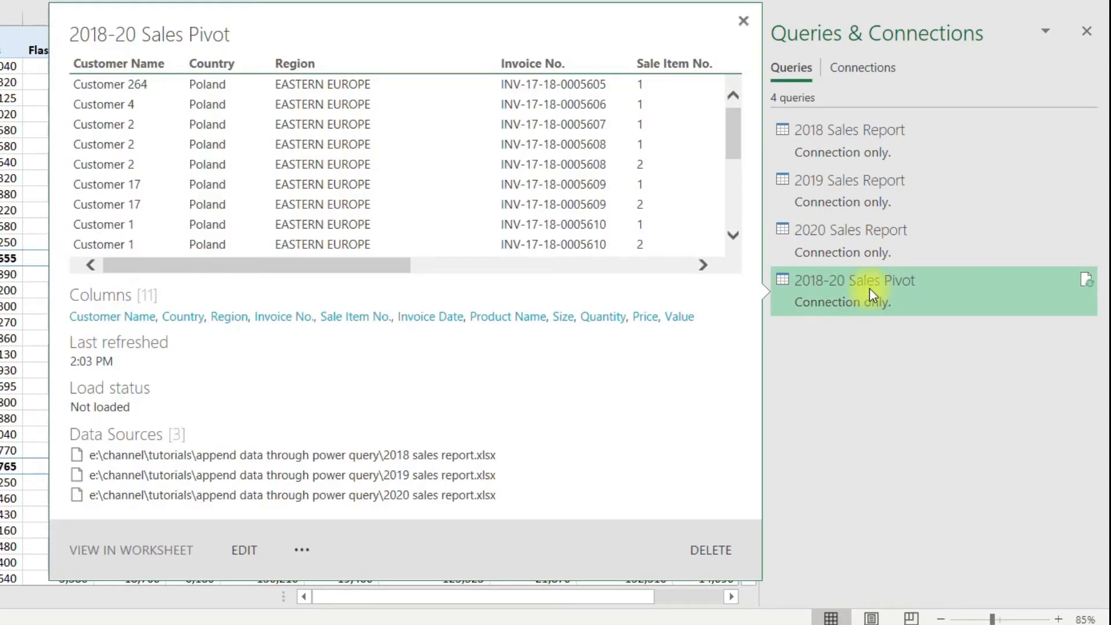
pyautogui.doubleClick(869, 287)
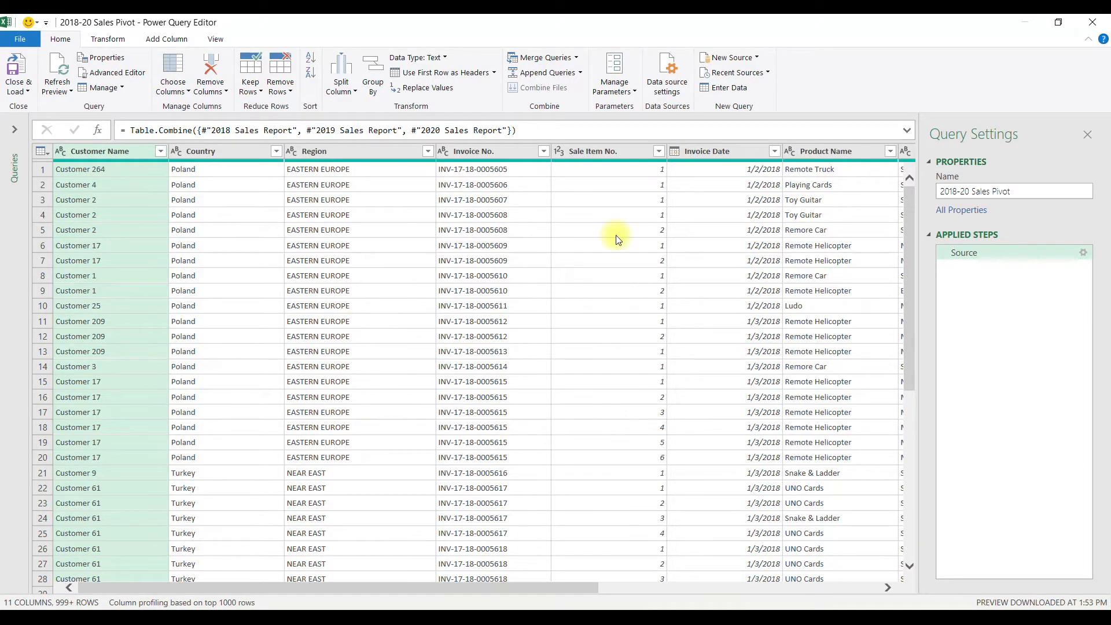
# Step: Close the Power Query Editor and append the 2018, 2019 and 2020 Sales Report queries into one new query
pyautogui.click(1093, 22)
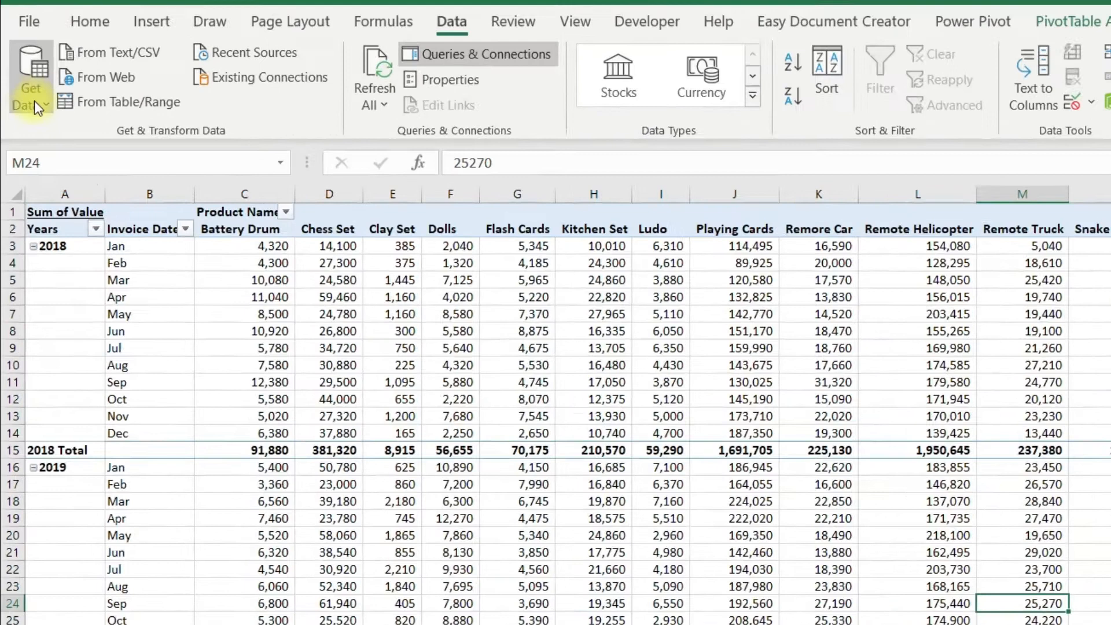
pyautogui.click(23, 106)
pyautogui.moveTo(171, 441)
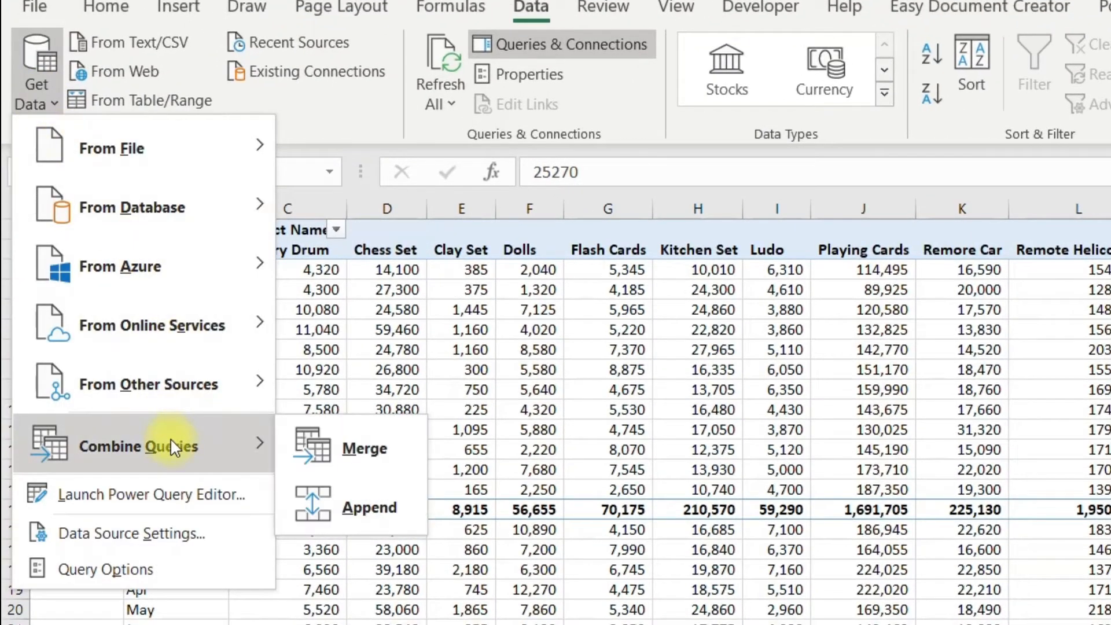
pyautogui.click(373, 509)
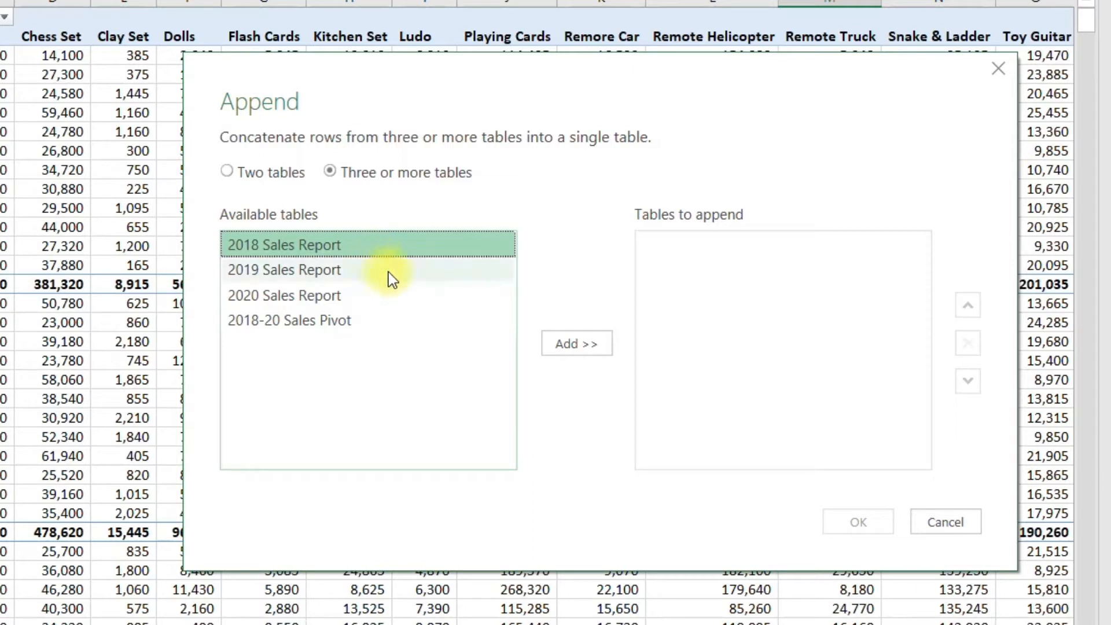
pyautogui.keyDown('ctrl'); pyautogui.click(372, 271); pyautogui.keyUp('ctrl')
pyautogui.keyDown('ctrl'); pyautogui.click(373, 297); pyautogui.keyUp('ctrl')
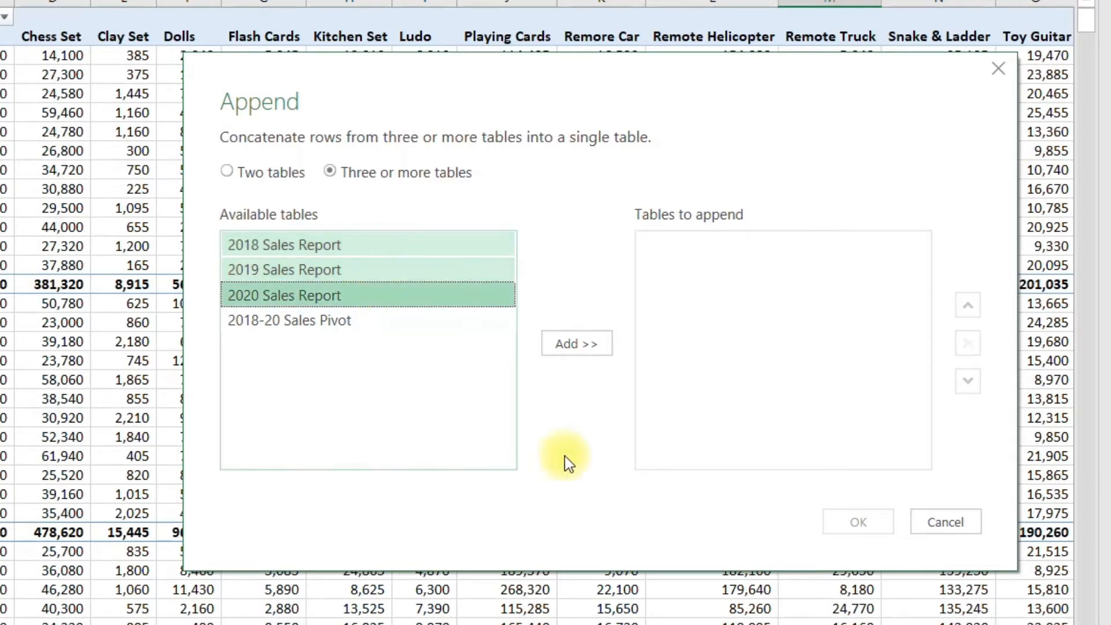
pyautogui.click(579, 345)
pyautogui.click(857, 523)
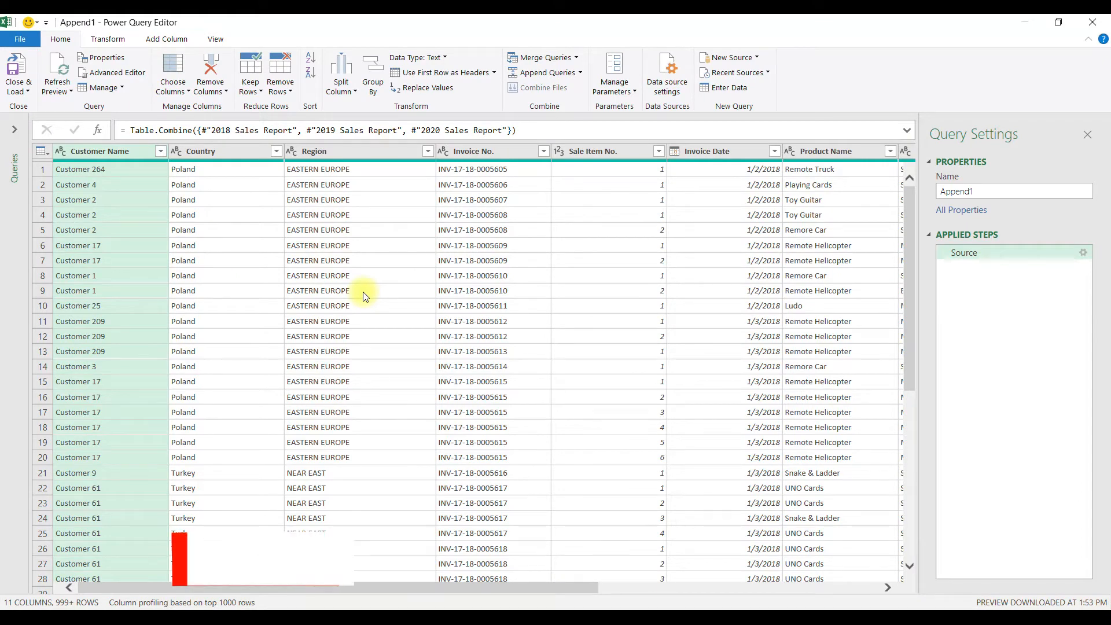
# Step: Rename the appended query to 2018-20 Sales Data, close the editor and load the query to a new worksheet
pyautogui.doubleClick(1026, 189)
pyautogui.write('2018-20 Sales Data')
pyautogui.press('Return')
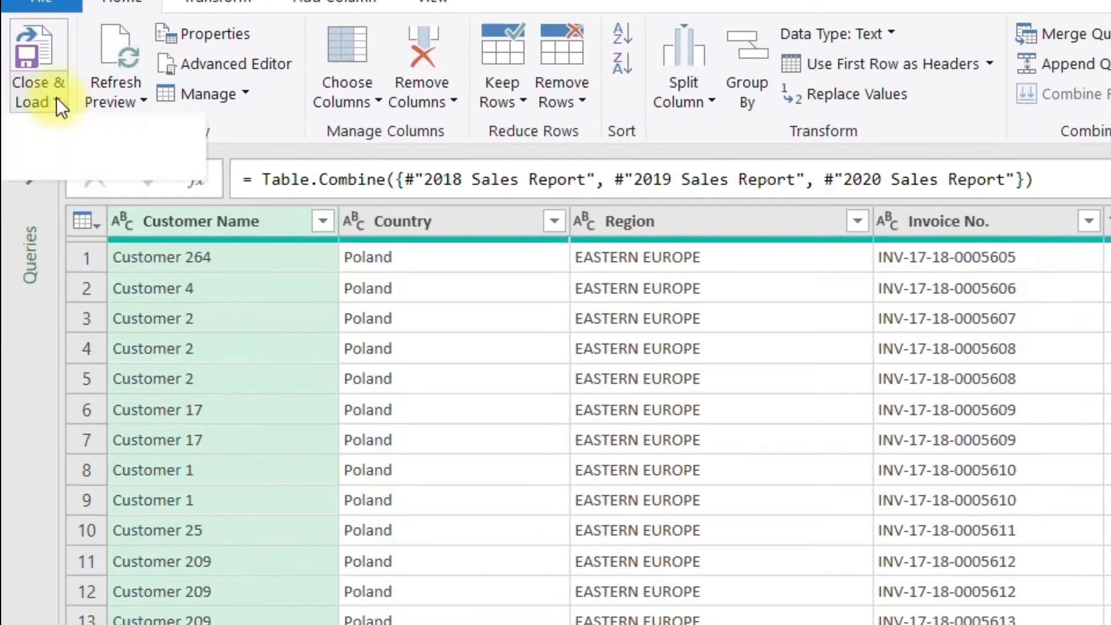
pyautogui.click(26, 89)
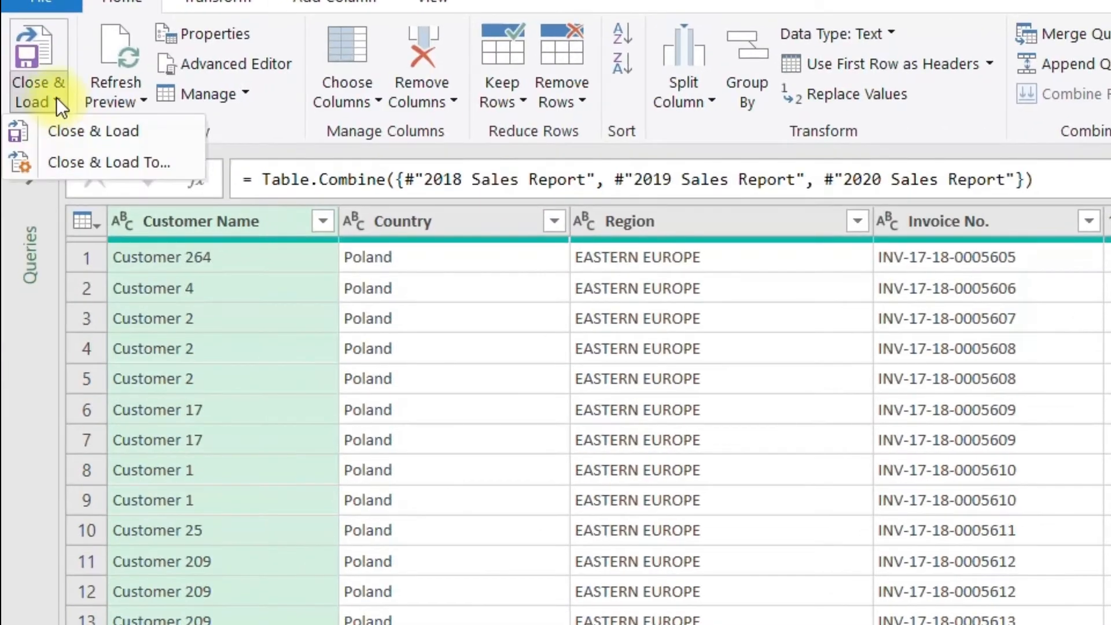
pyautogui.click(79, 144)
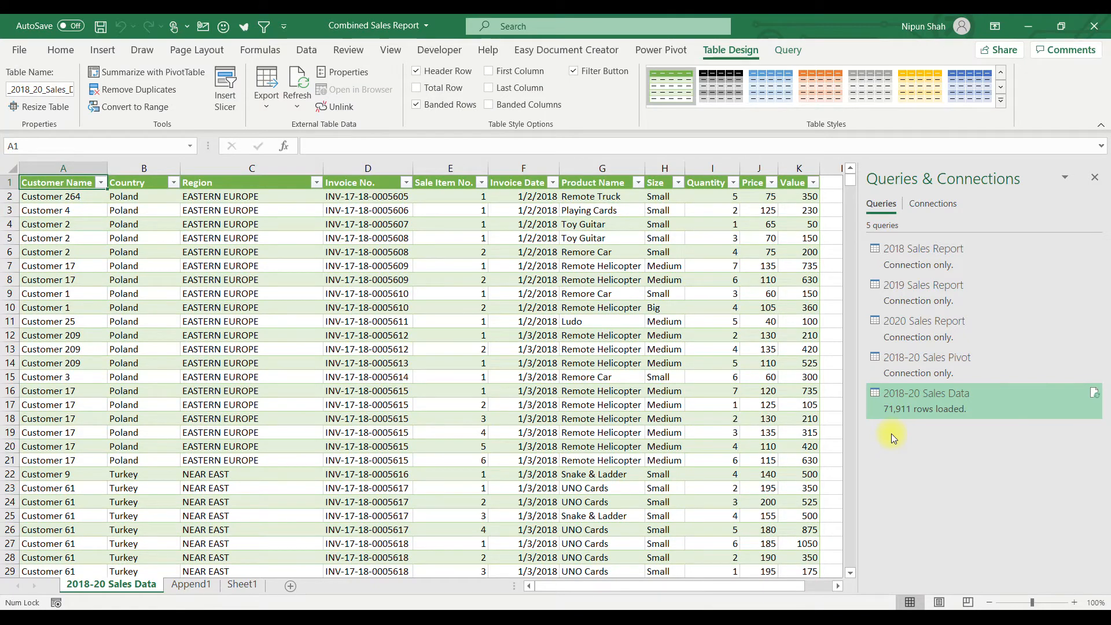
# Step: Check which years the Invoice Date column of the loaded table covers, using its filter list
pyautogui.click(576, 322)
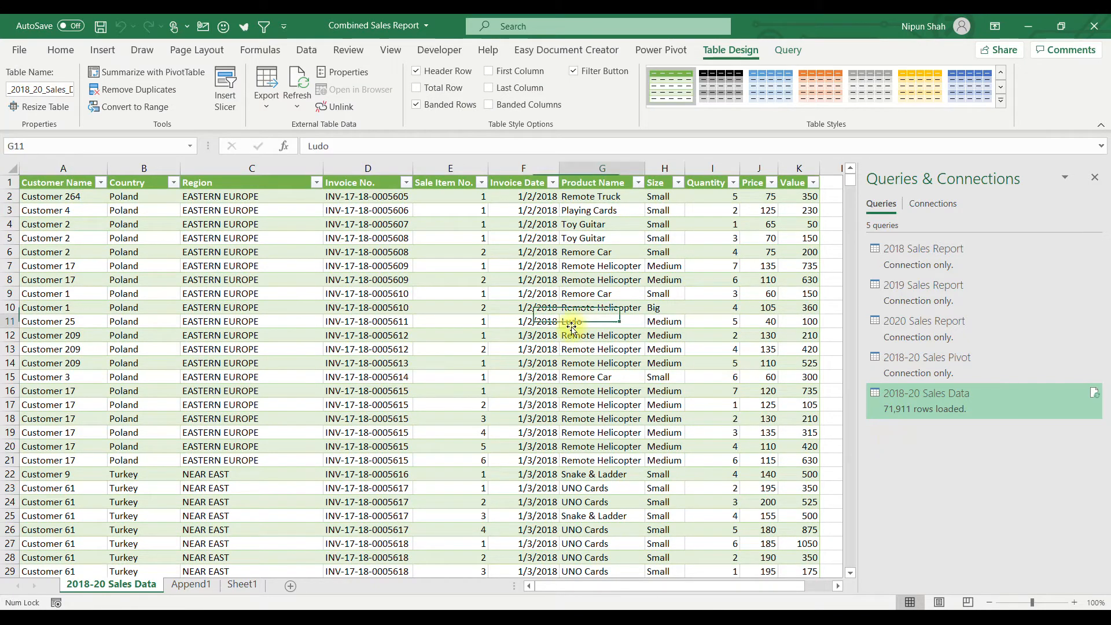
pyautogui.click(553, 183)
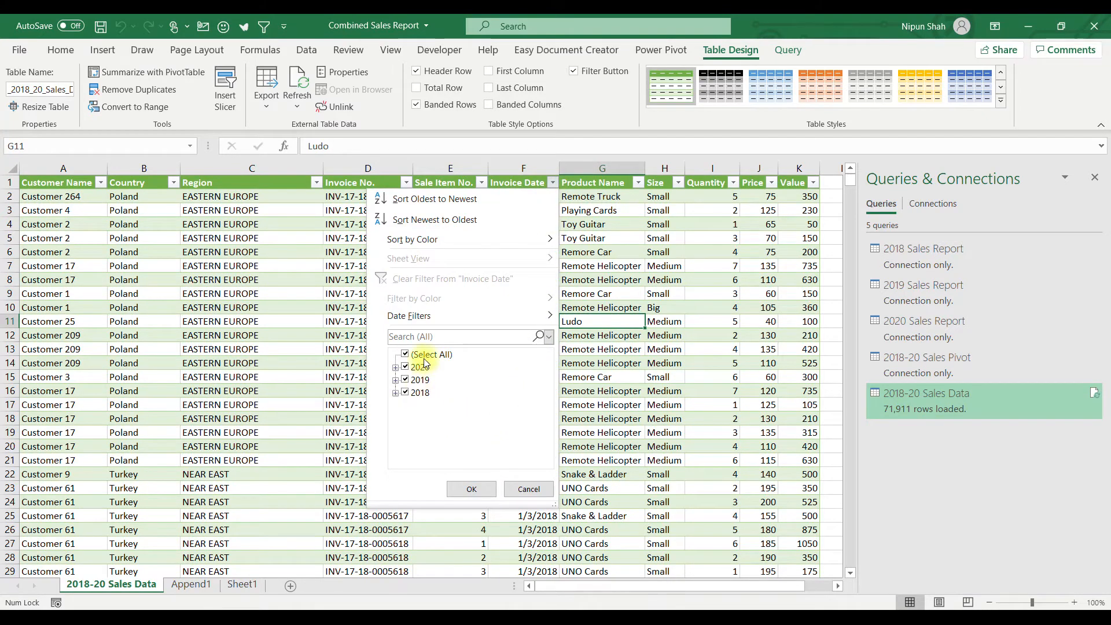
pyautogui.press('Escape')
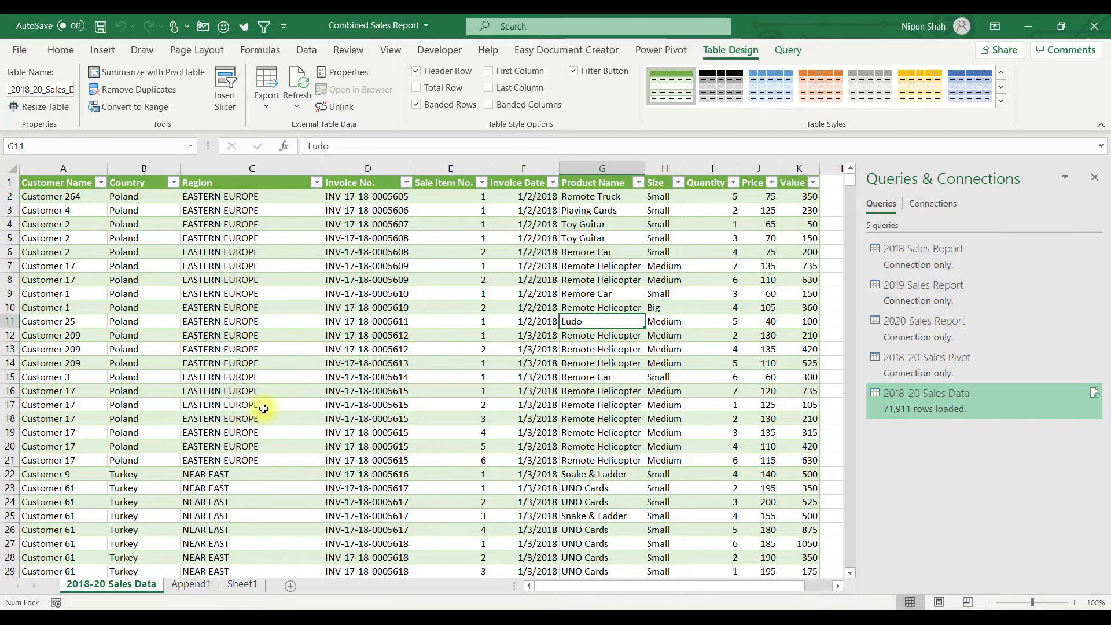
# Step: Drill into the PivotTable's overall Grand Total on the Append1 sheet and autofit the columns of the extracted detail table
pyautogui.hotkey('ctrl', 'pagedown')
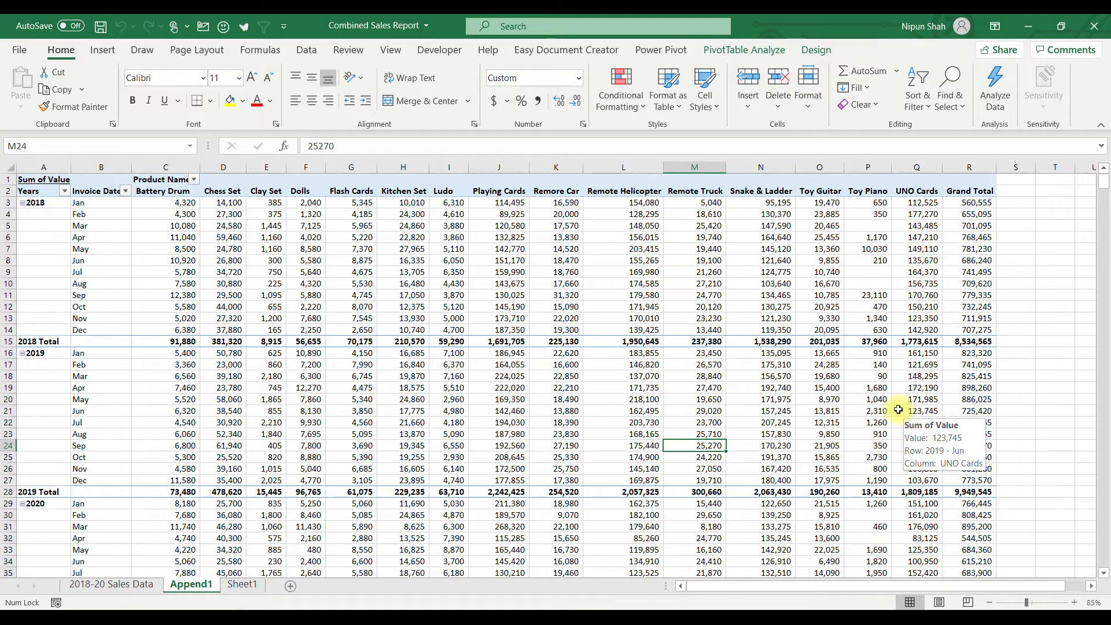
pyautogui.click(871, 399)
pyautogui.scroll(-8, 940, 420)
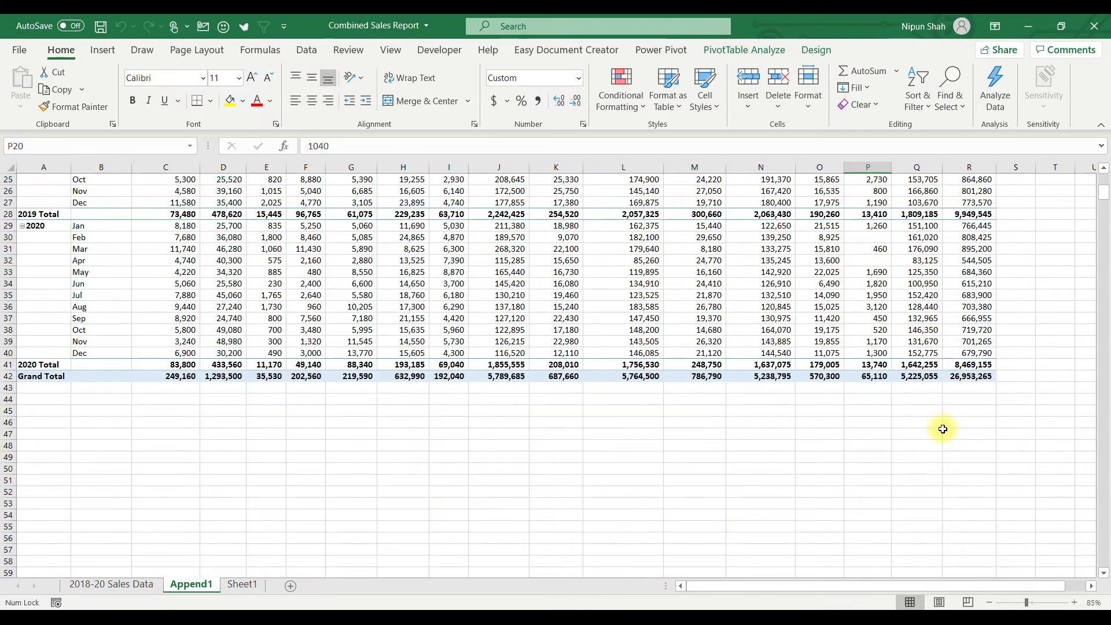
pyautogui.doubleClick(969, 377)
pyautogui.hotkey('alt', 'o')
pyautogui.press('c')
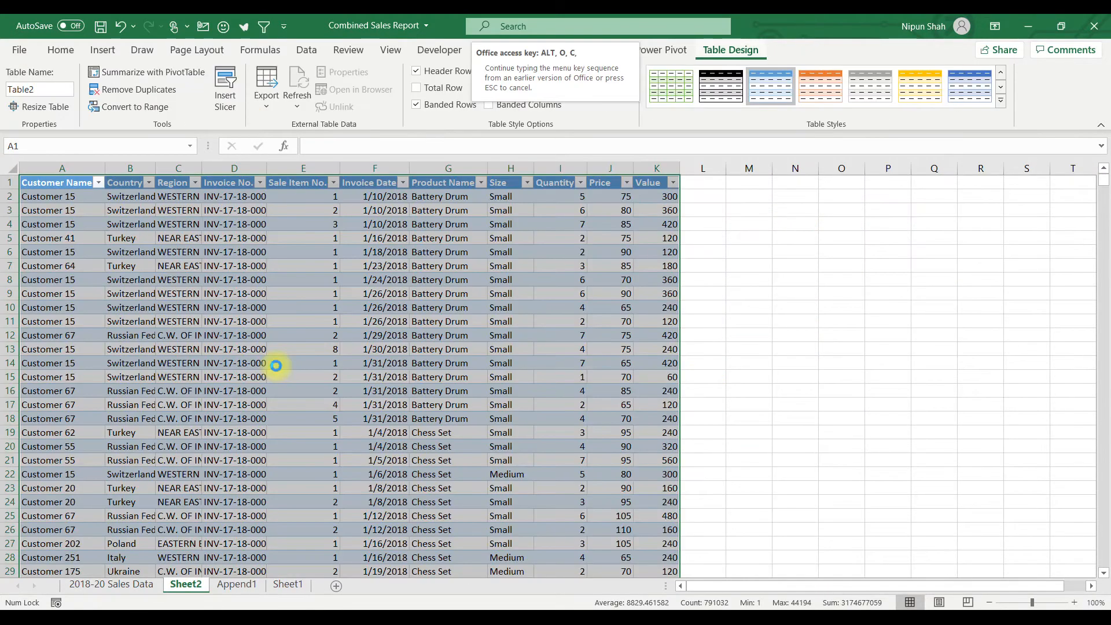
pyautogui.press('a')
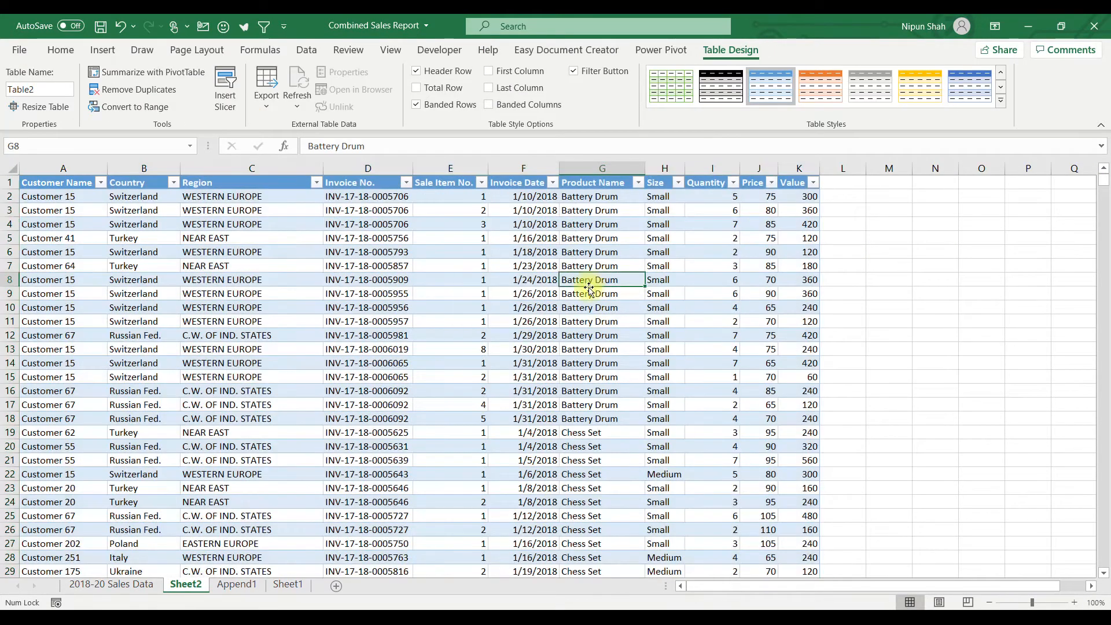
pyautogui.click(588, 282)
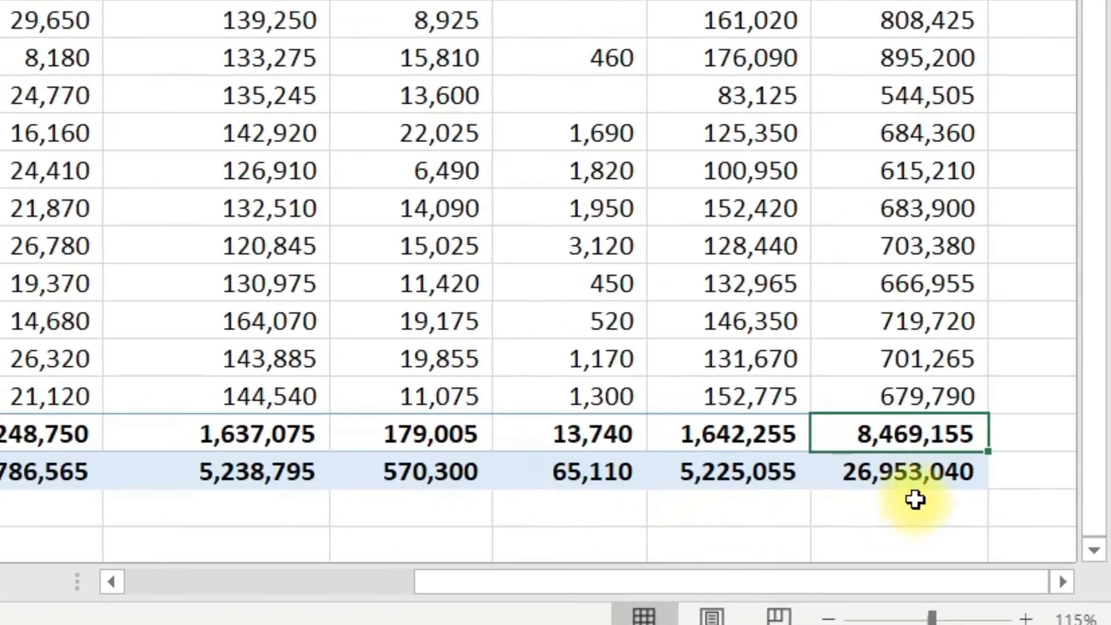
# Step: Open the 2020 Sales Report workbook and set the first record's Value in K2 to 1000000
pyautogui.moveTo(920, 430)
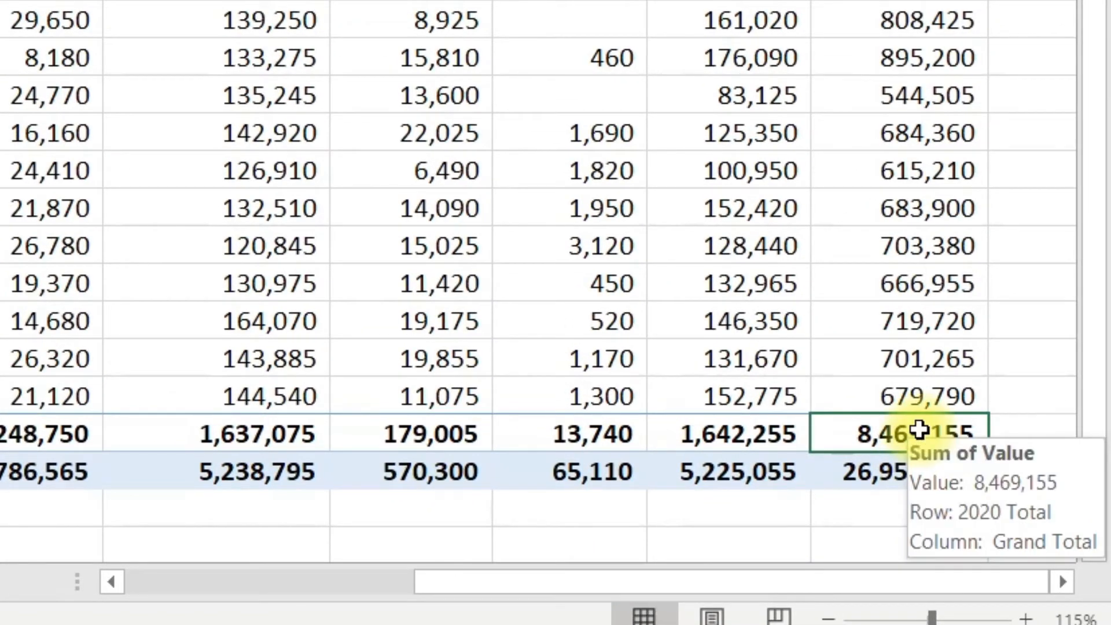
pyautogui.press('Down')
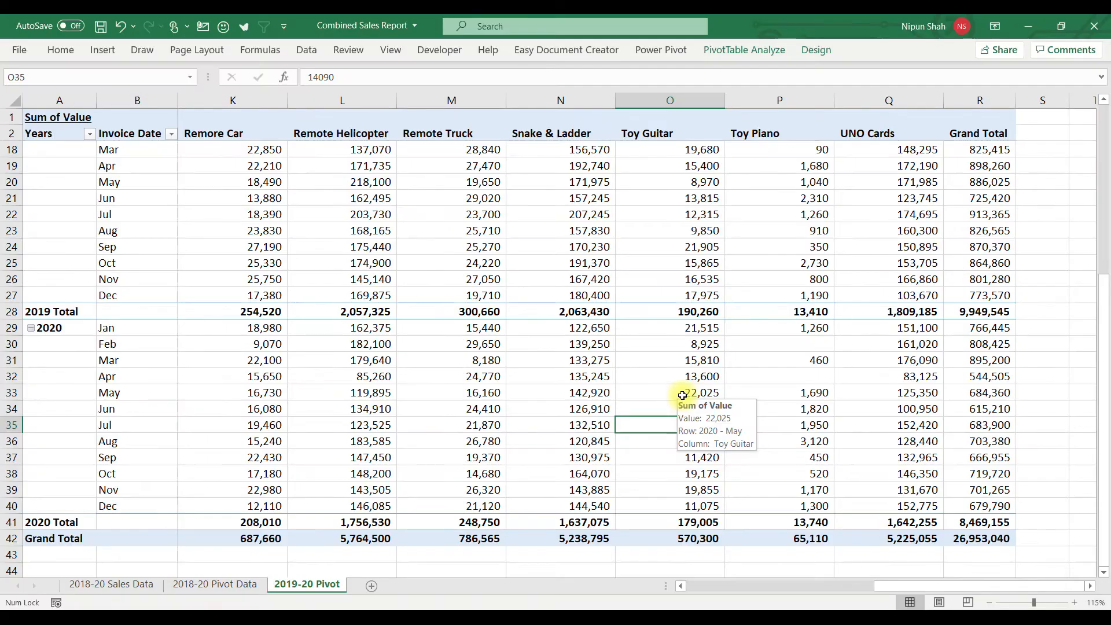
pyautogui.hotkey('alt', 'Tab')
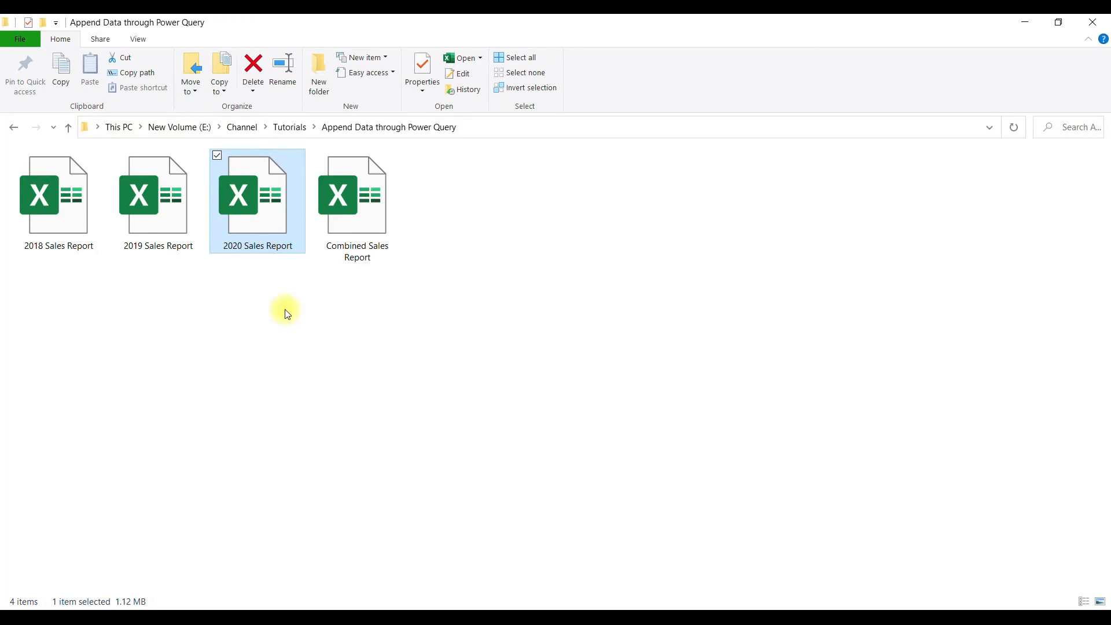
pyautogui.doubleClick(263, 199)
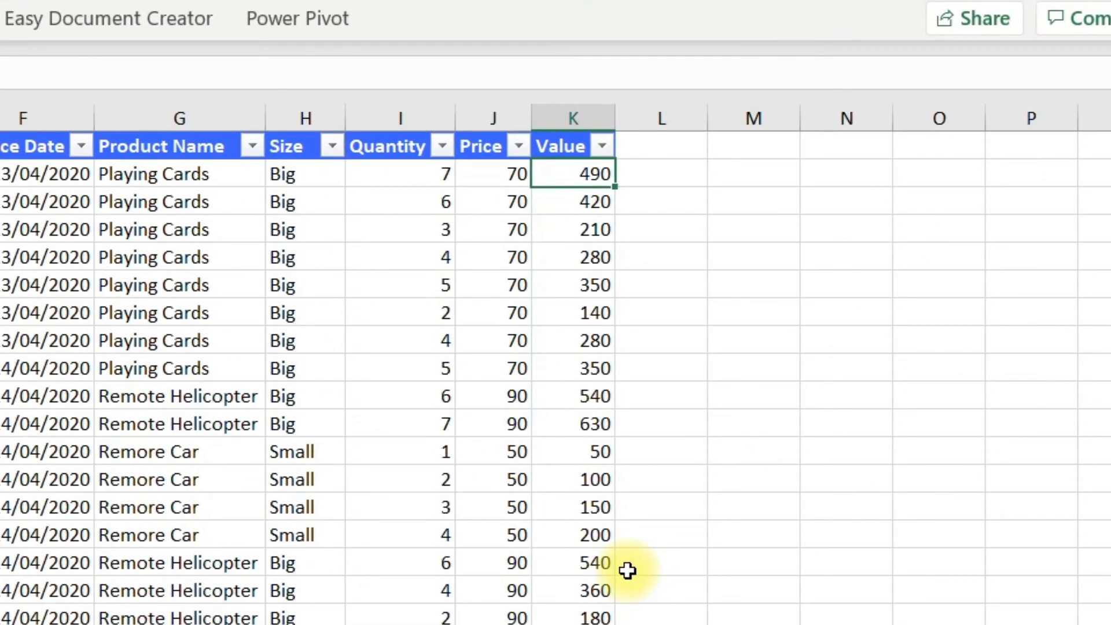
pyautogui.write('1000000')
pyautogui.press('Return')
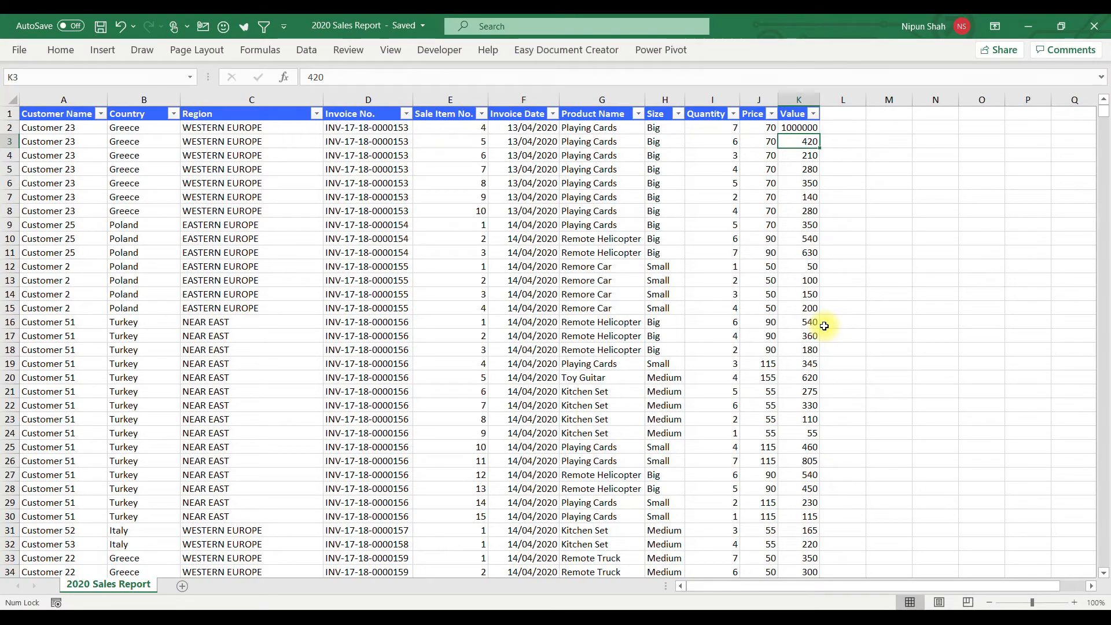
# Step: Switch back to the Combined Sales Report workbook and refresh the PivotTable on the 2019-20 Pivot sheet
pyautogui.hotkey('alt', 'Tab')
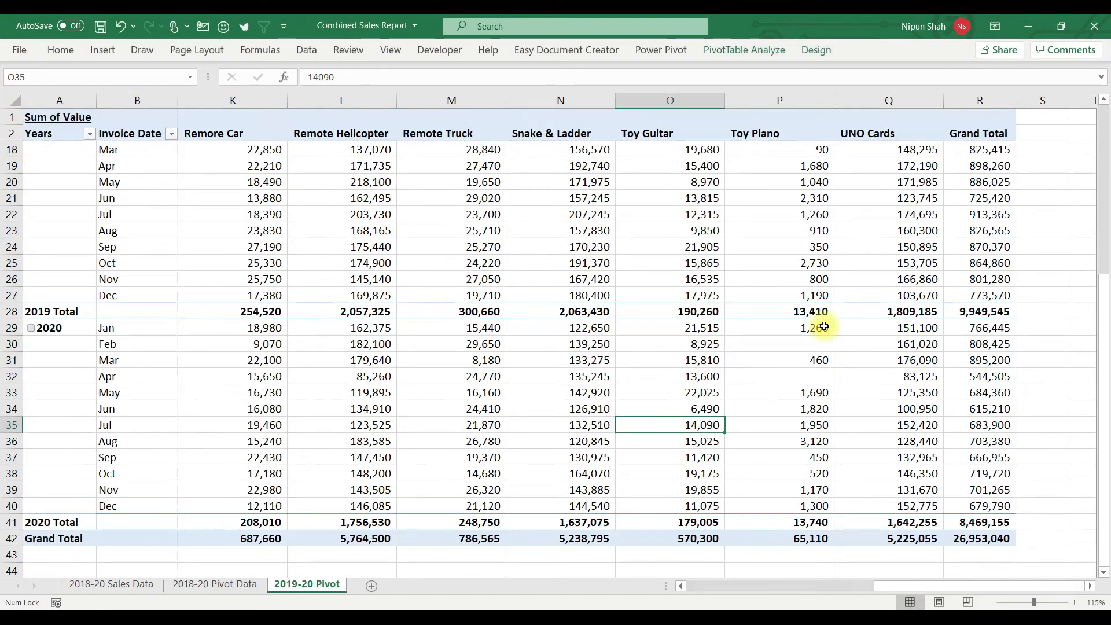
pyautogui.rightClick(887, 343)
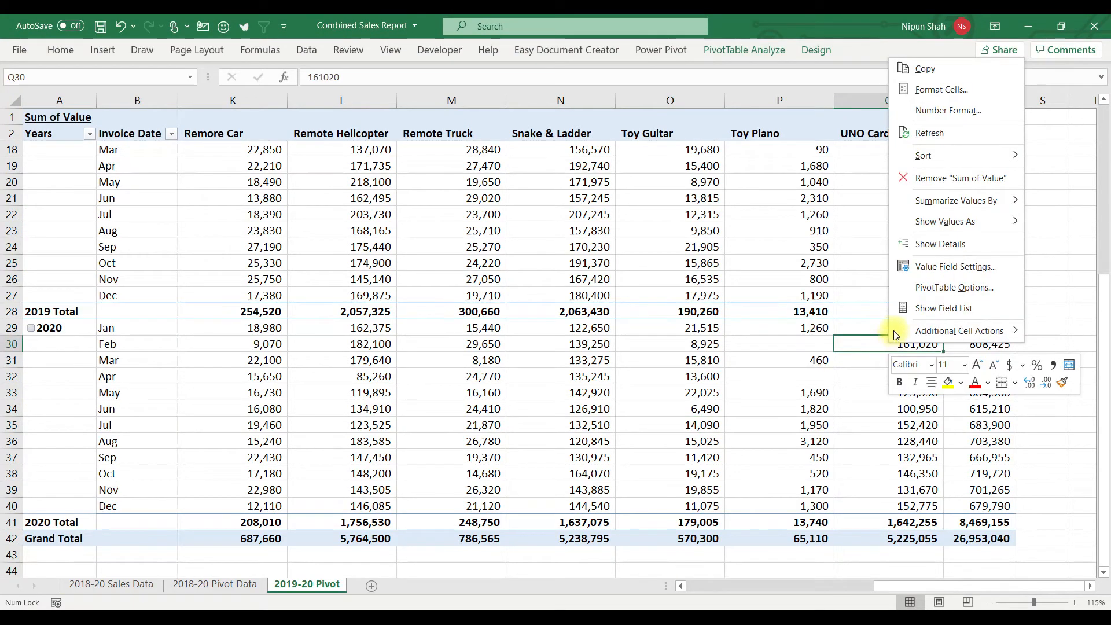
pyautogui.click(959, 133)
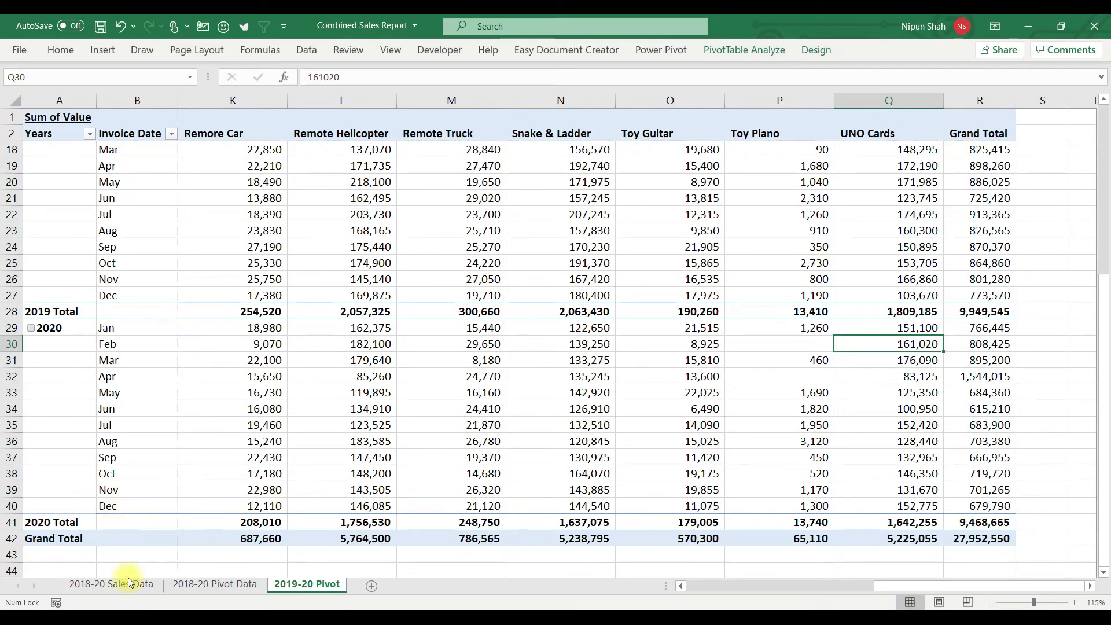
# Step: Look through the largest entries of the Value column's filter list on the 2018-20 Sales Data sheet, leaving the table unfiltered
pyautogui.click(130, 586)
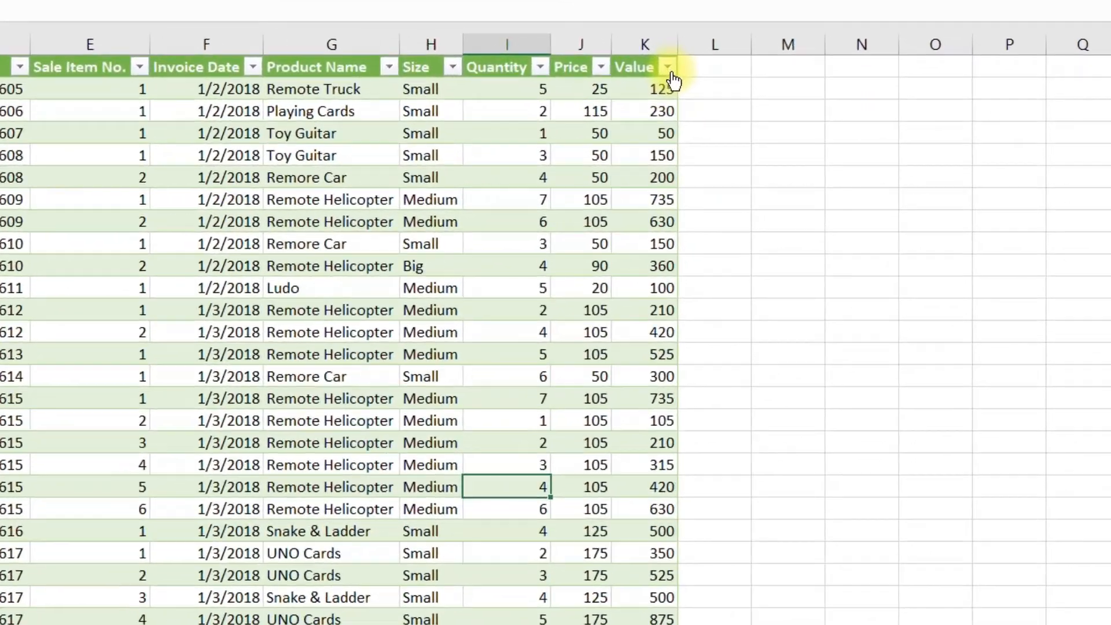
pyautogui.click(813, 117)
pyautogui.moveTo(624, 369); pyautogui.dragTo(622, 521)
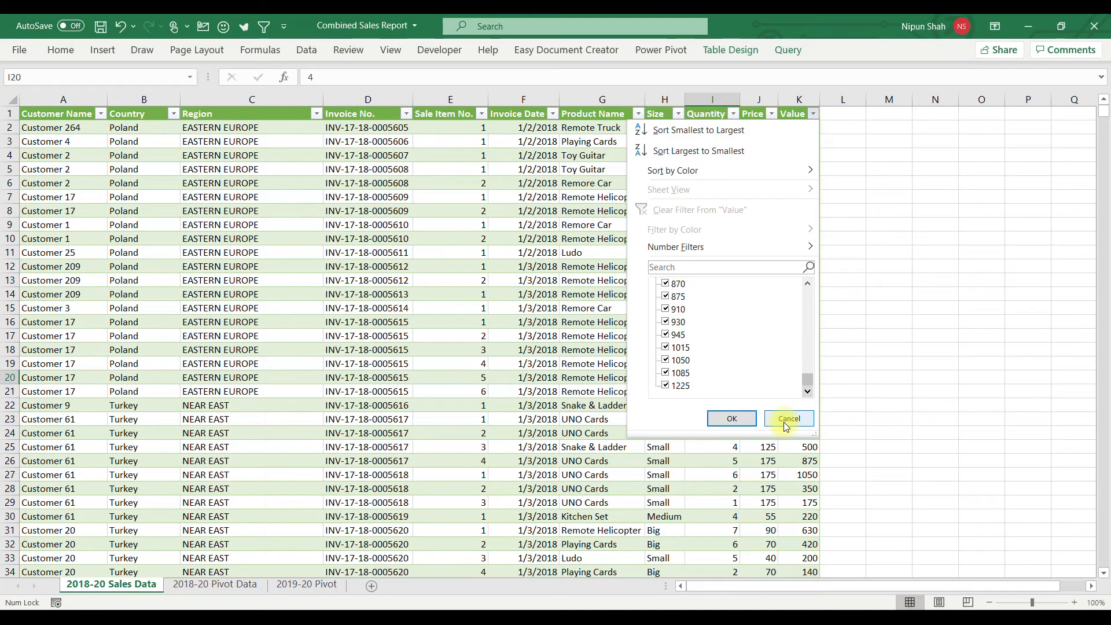
pyautogui.click(788, 418)
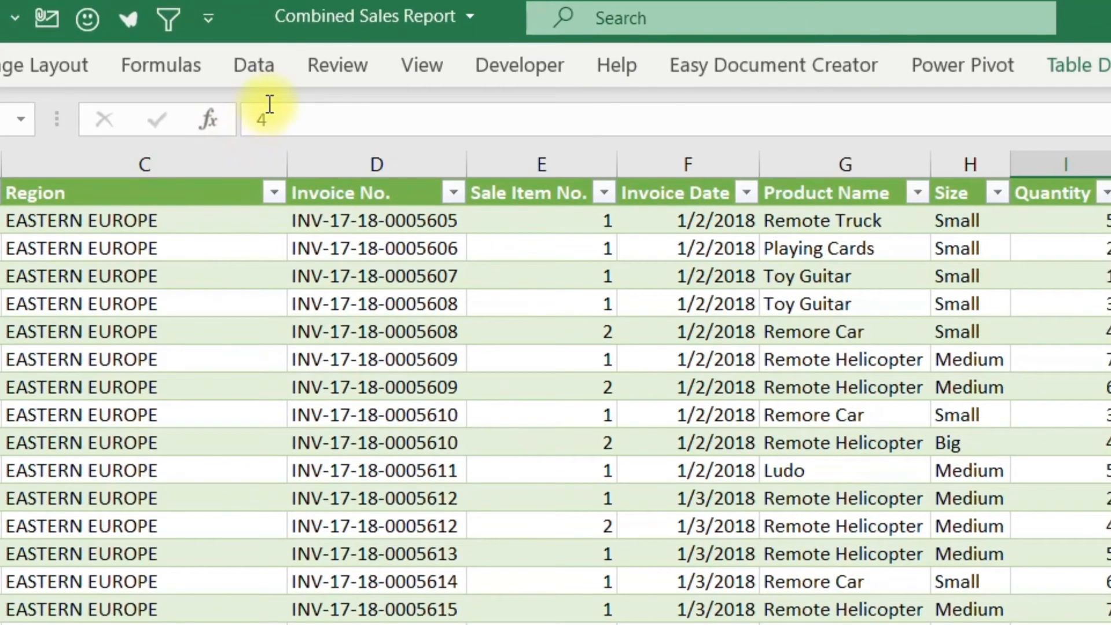
# Step: Show the workbook's queries and connections and refresh the 2018-20 Sales Data query
pyautogui.click(263, 65)
pyautogui.click(352, 123)
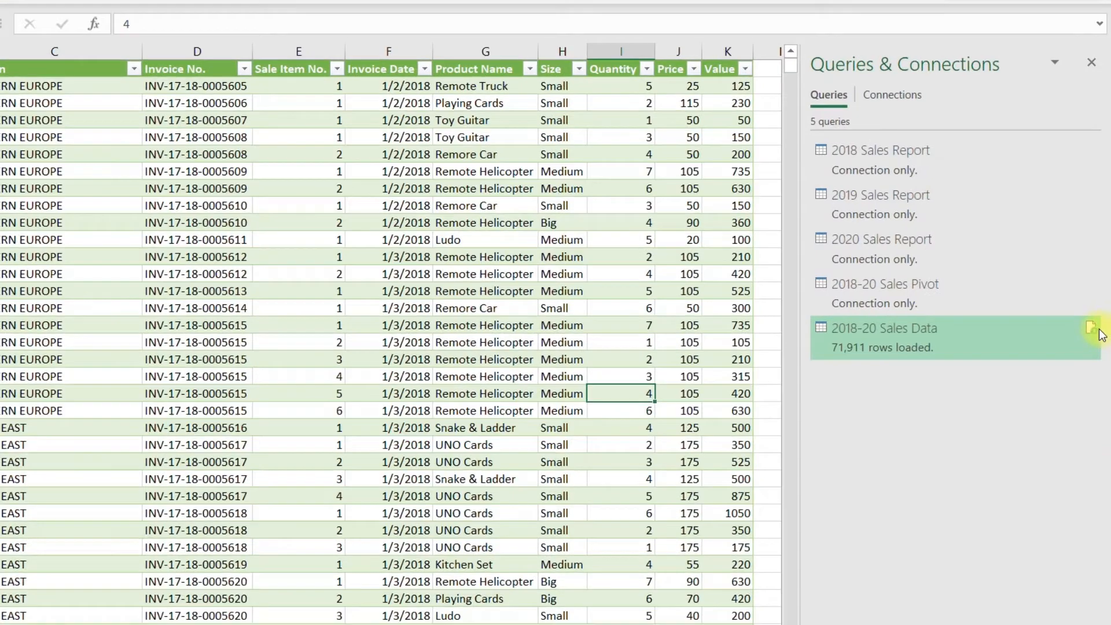
pyautogui.moveTo(1096, 337)
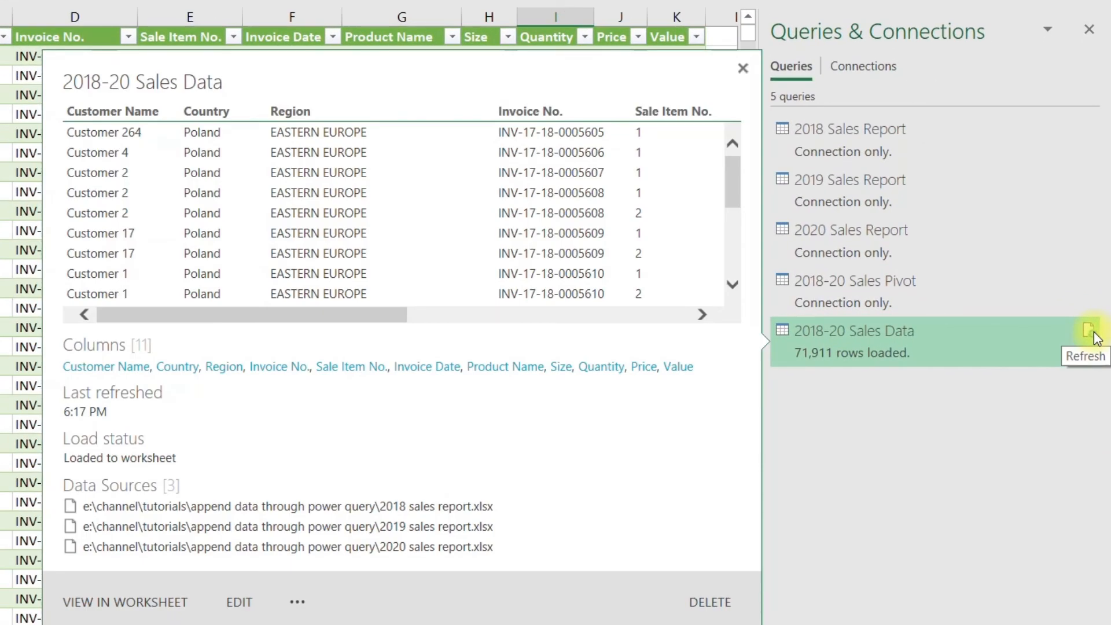
pyautogui.click(1089, 331)
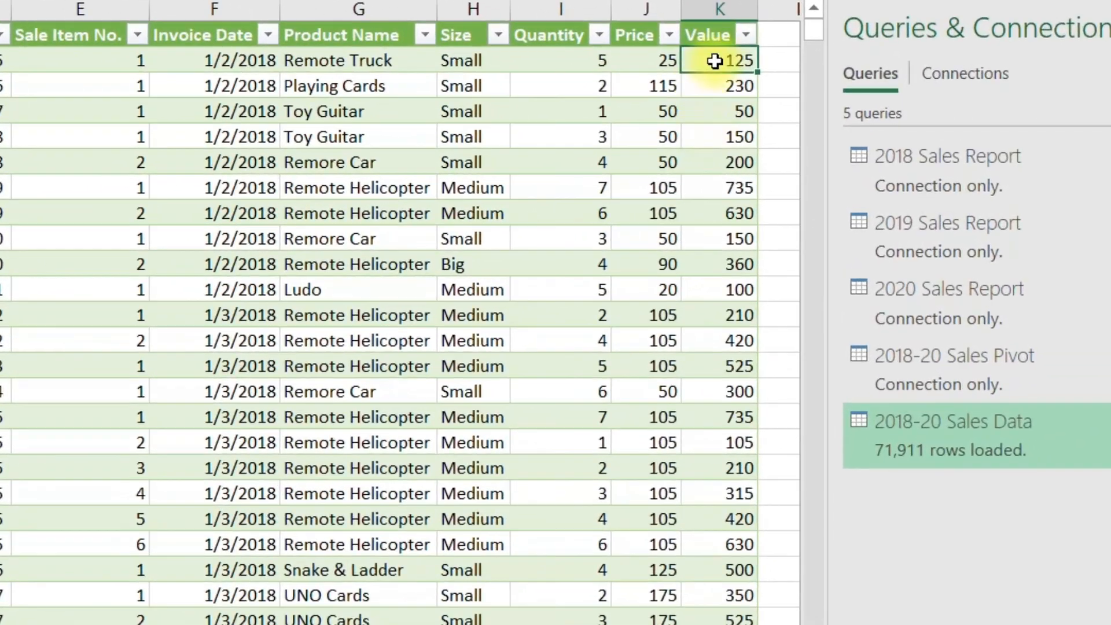
# Step: Check the refreshed table's Value filter list for the 1000000 entry
pyautogui.click(746, 34)
pyautogui.moveTo(737, 366); pyautogui.dragTo(724, 539)
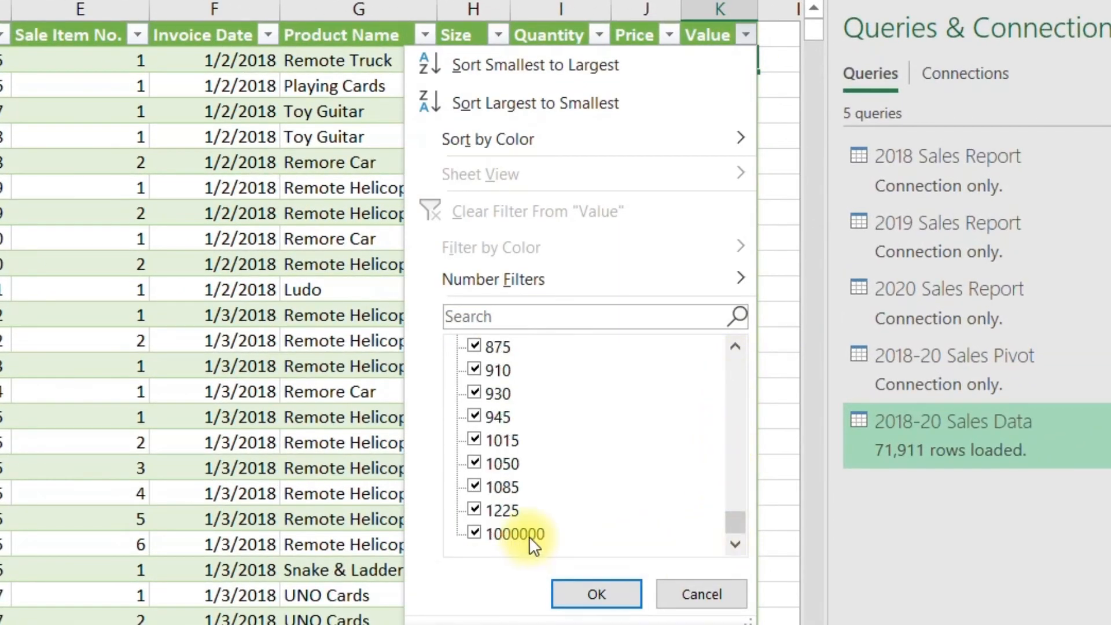
pyautogui.click(597, 594)
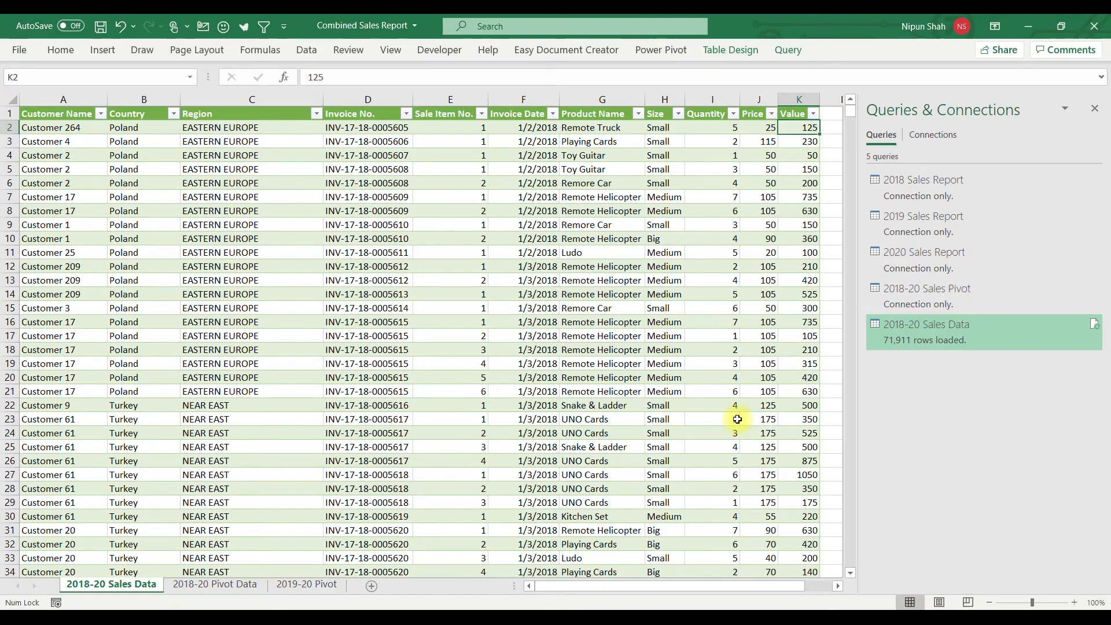